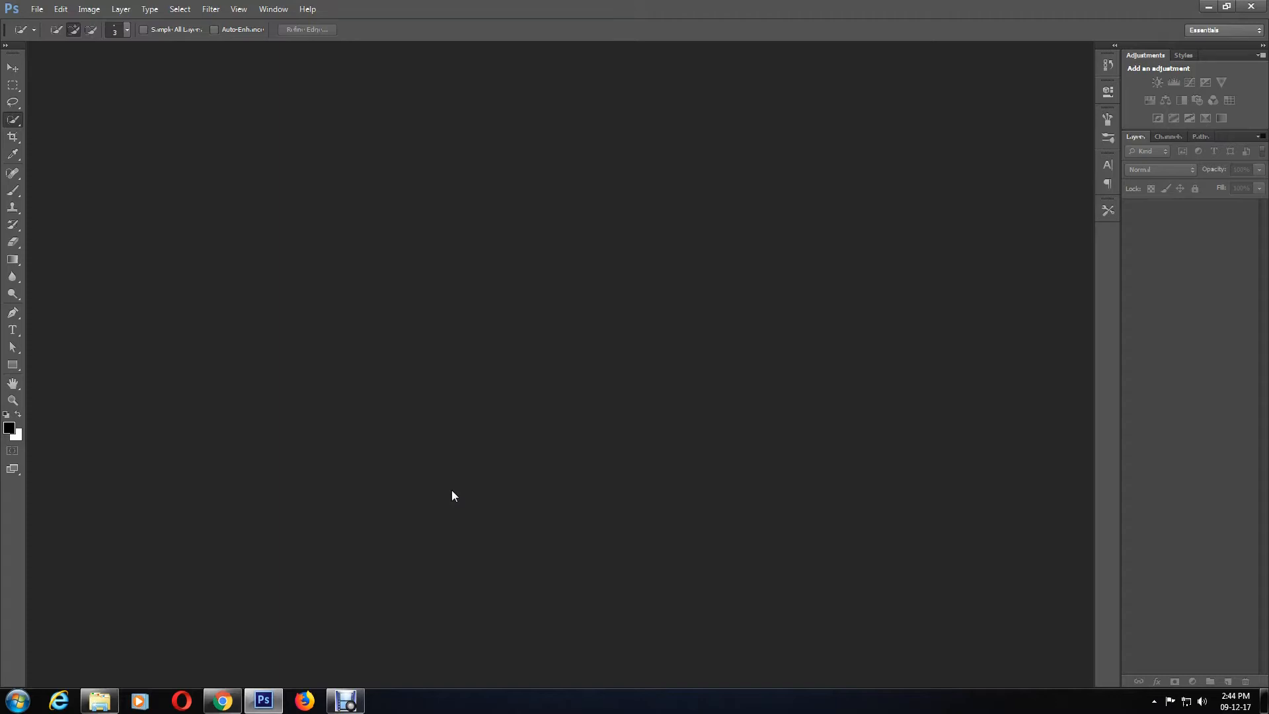
Step: Open the Cute Asian Girl wallpaper photo from the Photos folder
{"action": "left_click", "coordinate": [36, 9]}
{"action": "left_click", "coordinate": [38, 36]}
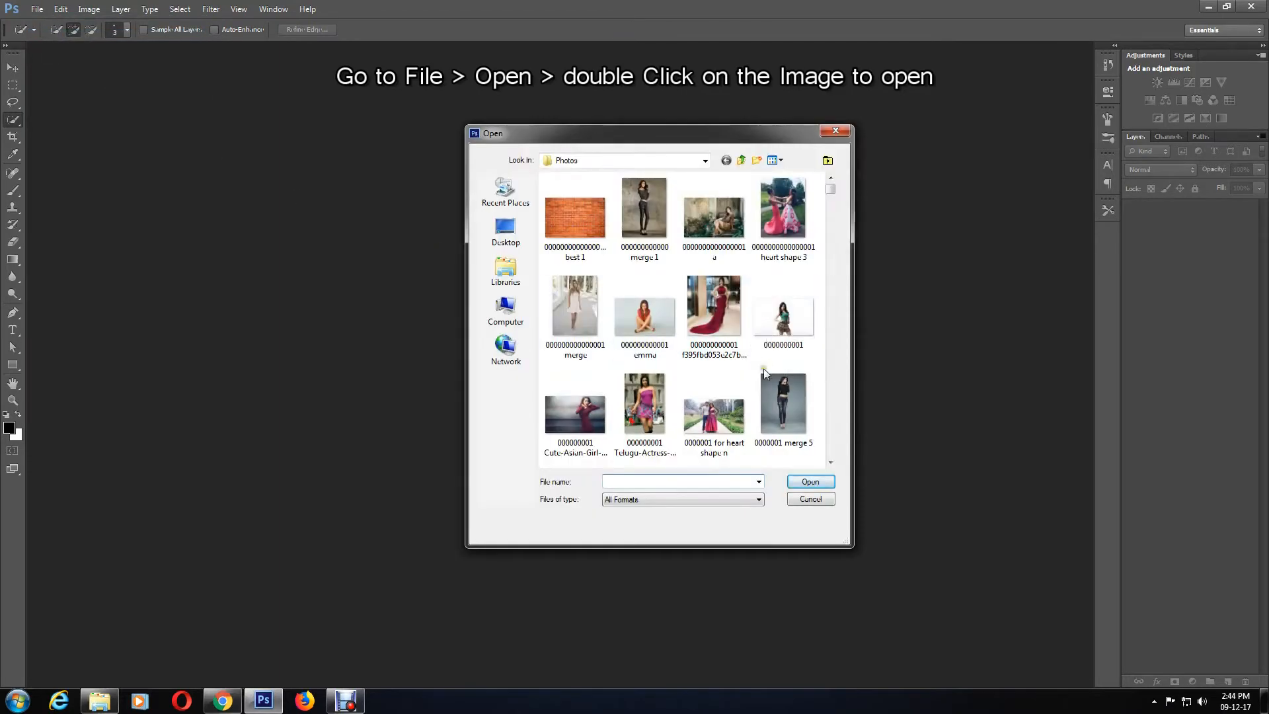
{"action": "double_click", "coordinate": [597, 407]}
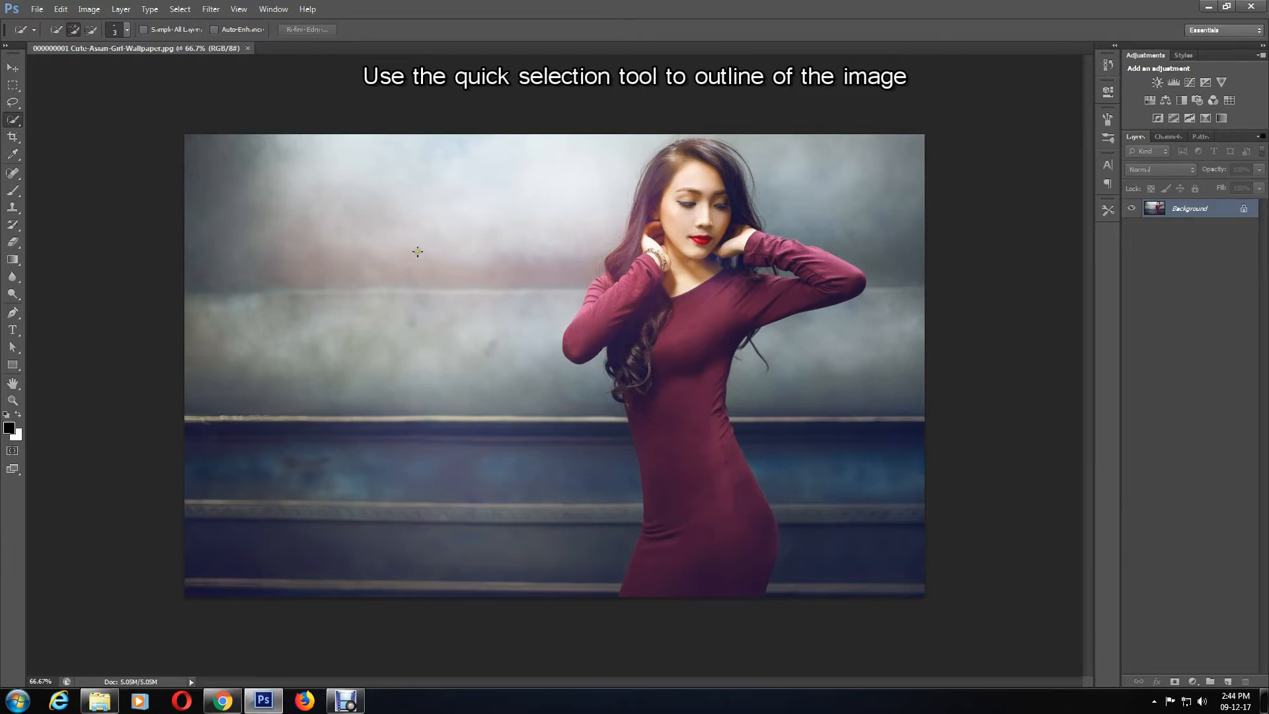
Step: Select the woman with the Quick Selection tool in add-to-selection mode
{"action": "right_click", "coordinate": [12, 120]}
{"action": "left_click", "coordinate": [73, 117]}
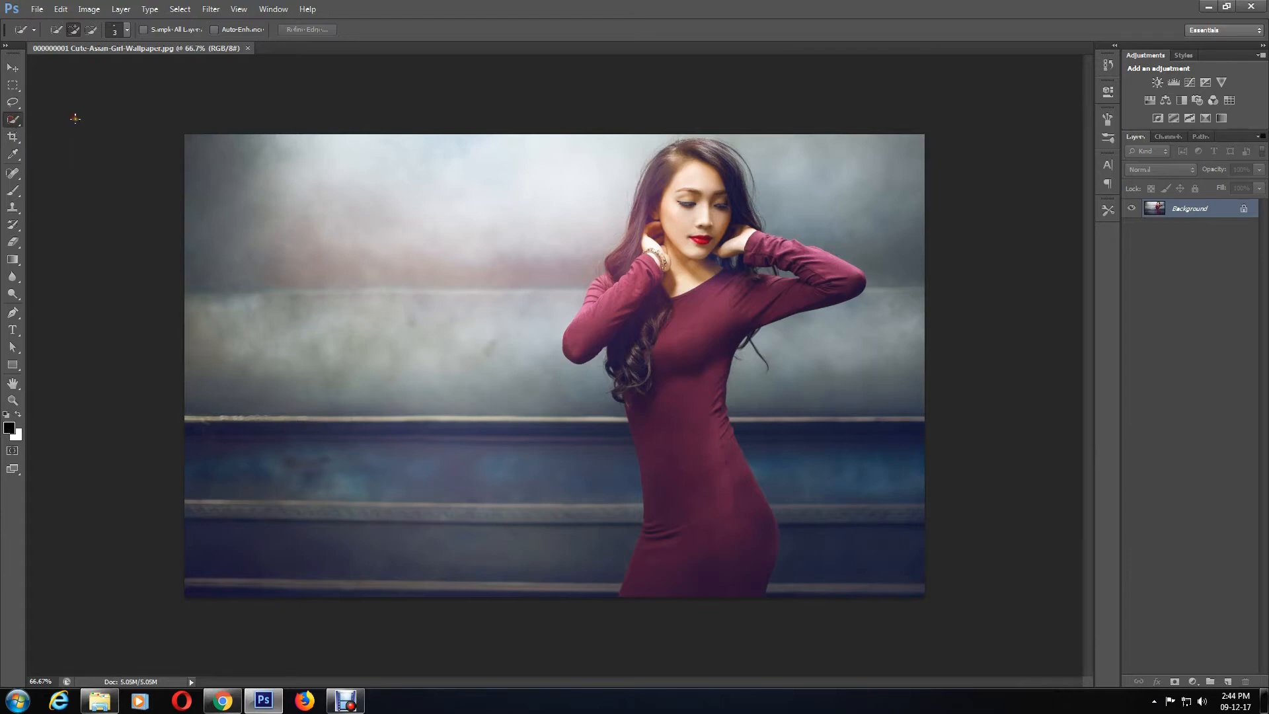
{"action": "left_click", "coordinate": [74, 30]}
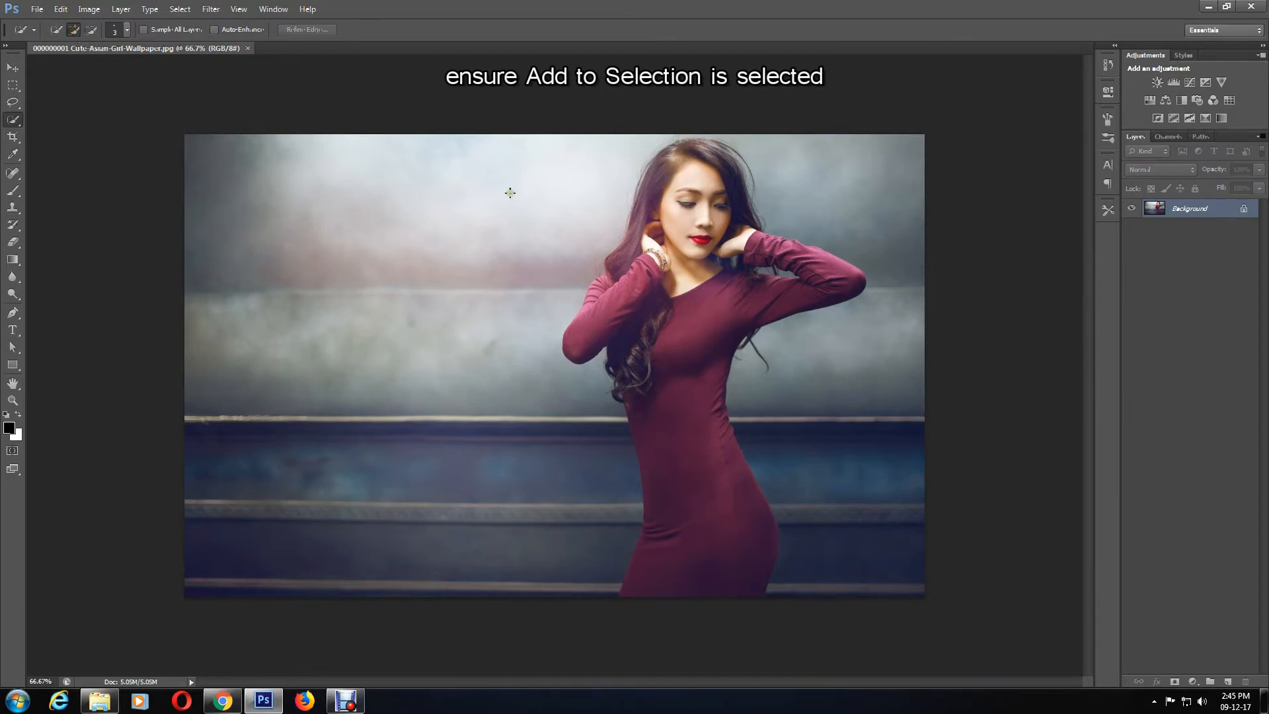
{"action": "mouse_move", "coordinate": [691, 162]}
{"action": "left_mouse_down"}
{"action": "mouse_move", "coordinate": [673, 246]}
{"action": "mouse_move", "coordinate": [679, 367]}
{"action": "mouse_move", "coordinate": [719, 575]}
{"action": "mouse_move", "coordinate": [709, 390]}
{"action": "mouse_move", "coordinate": [746, 191]}
{"action": "mouse_move", "coordinate": [756, 223]}
{"action": "mouse_move", "coordinate": [706, 143]}
{"action": "mouse_move", "coordinate": [721, 149]}
{"action": "left_mouse_up"}
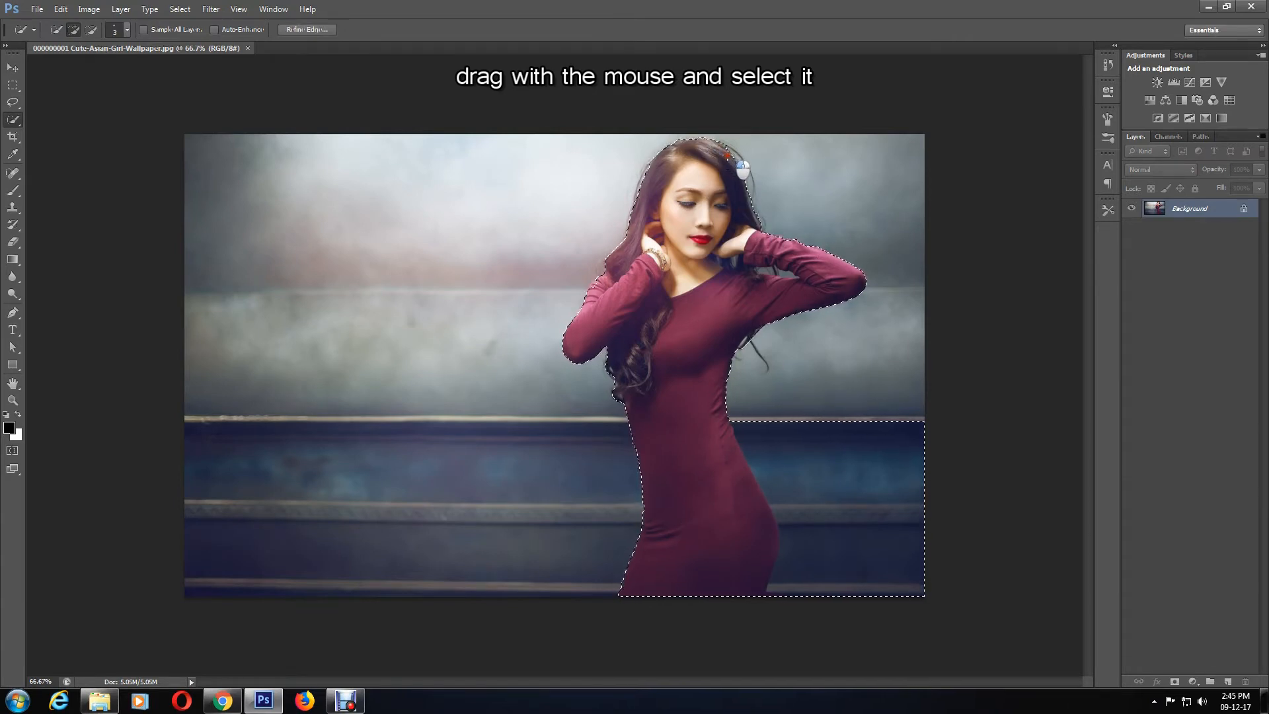
Step: Subtract the excess background between her arm and hair and beside her lower body from the selection
{"action": "key", "text": "ctrl+plus"}
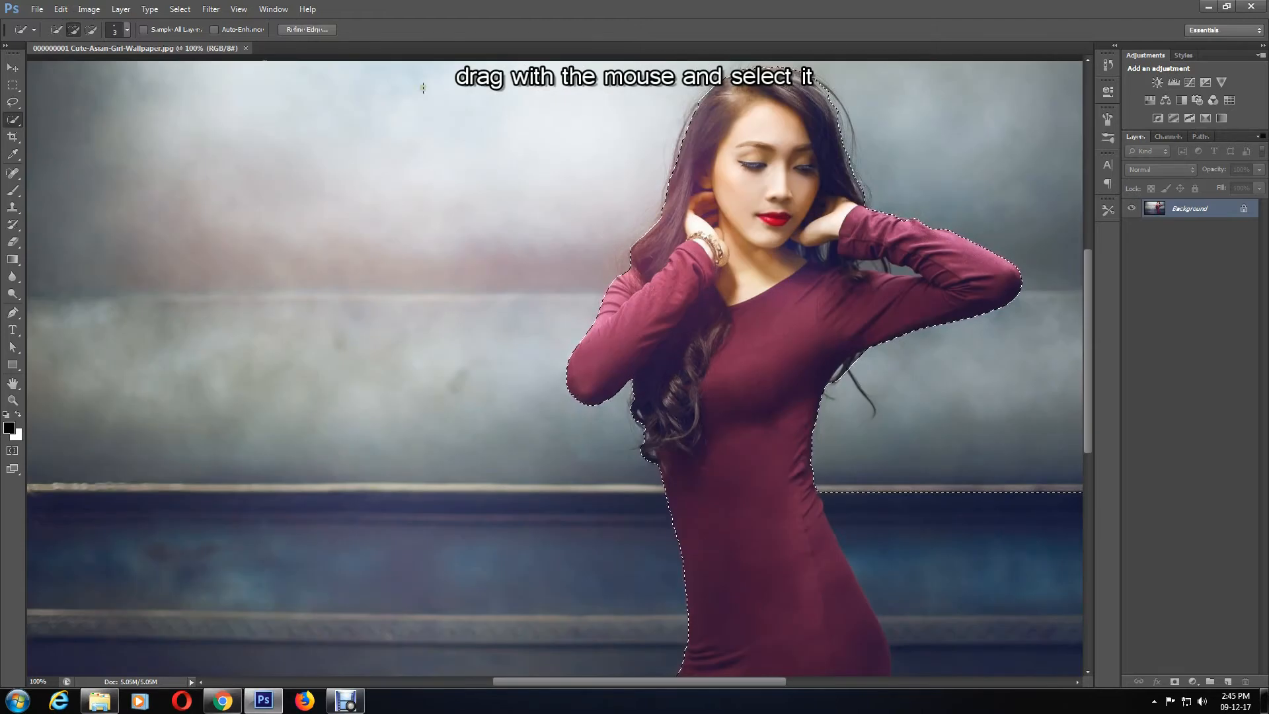
{"action": "left_click", "coordinate": [94, 34]}
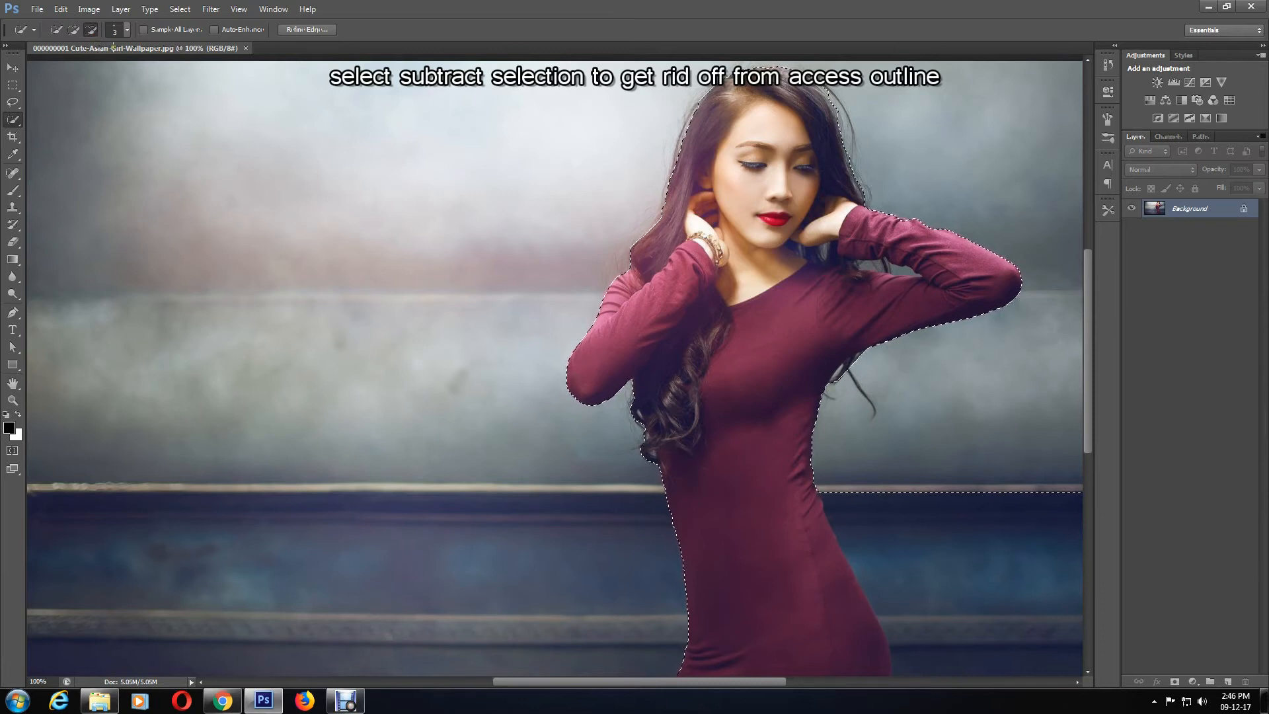
{"action": "left_click_drag", "start_coordinate": [874, 265], "coordinate": [900, 269]}
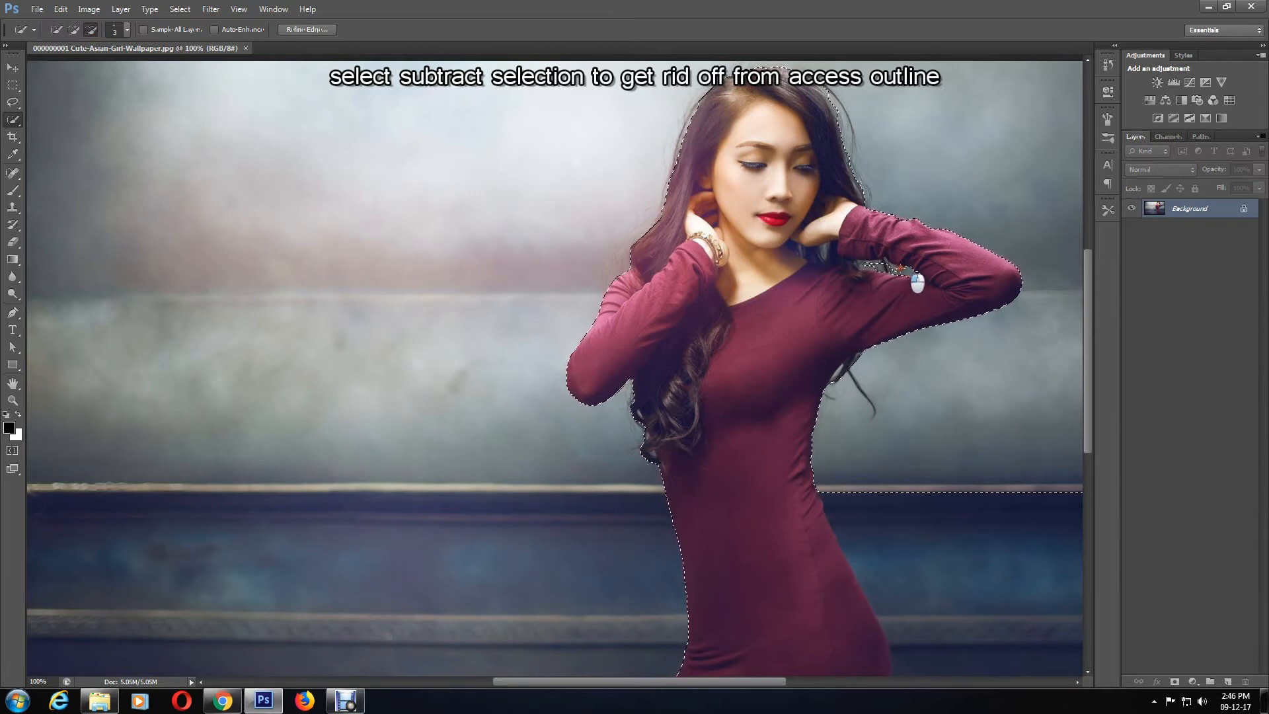
{"action": "left_click", "coordinate": [899, 270]}
{"action": "left_click", "coordinate": [896, 269]}
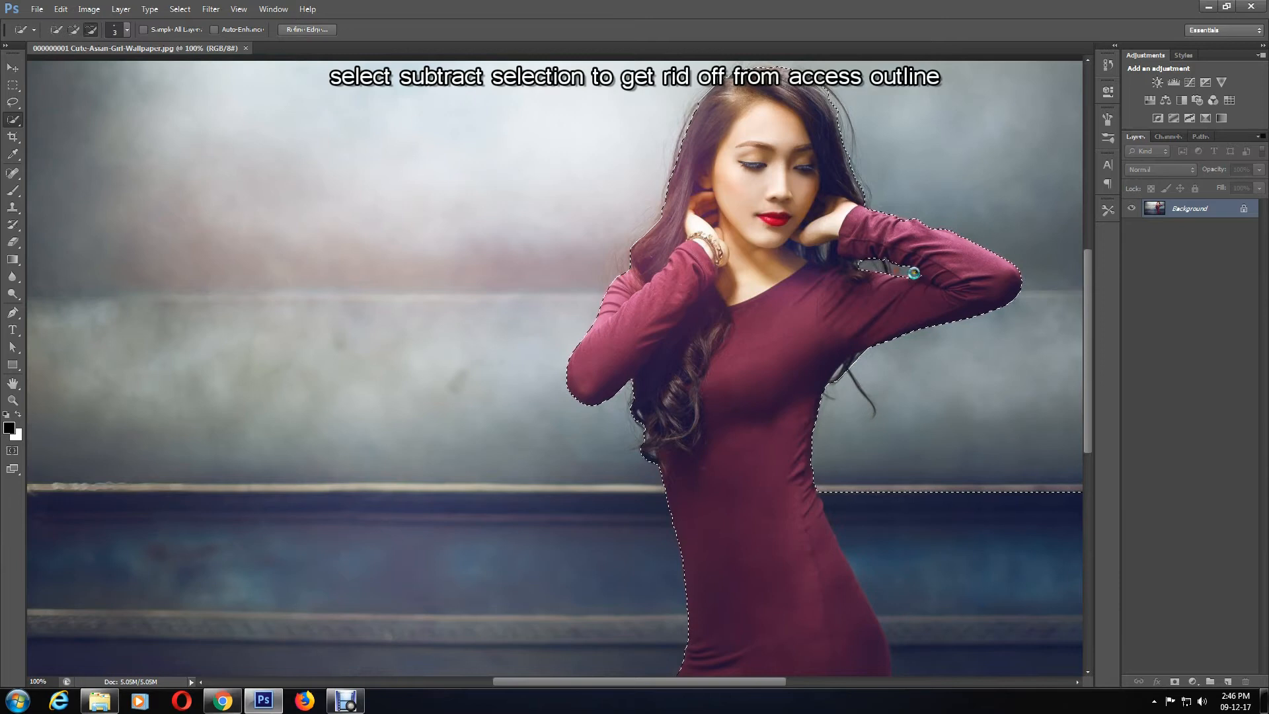
{"action": "scroll", "coordinate": [661, 662], "scroll_direction": "down", "scroll_amount": 2}
{"action": "key", "text": "ctrl+minus"}
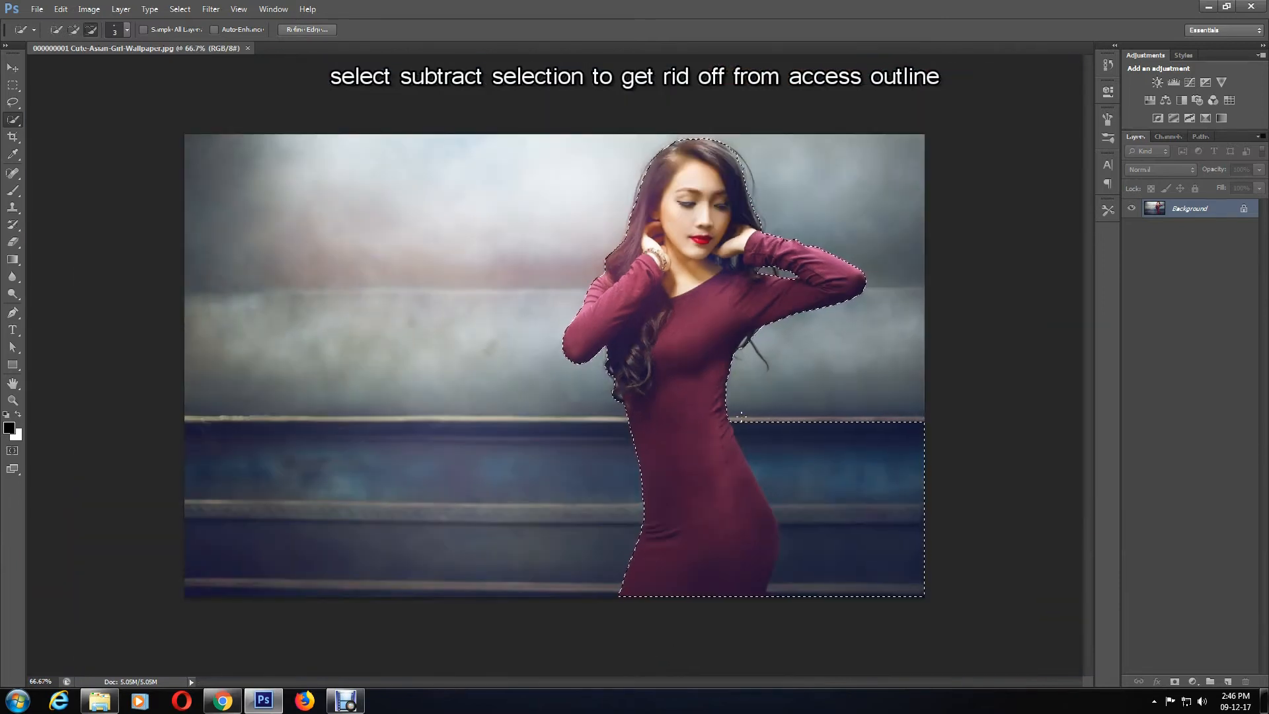
{"action": "mouse_move", "coordinate": [770, 450]}
{"action": "left_mouse_down"}
{"action": "mouse_move", "coordinate": [799, 461]}
{"action": "mouse_move", "coordinate": [830, 519]}
{"action": "mouse_move", "coordinate": [818, 517]}
{"action": "left_mouse_up"}
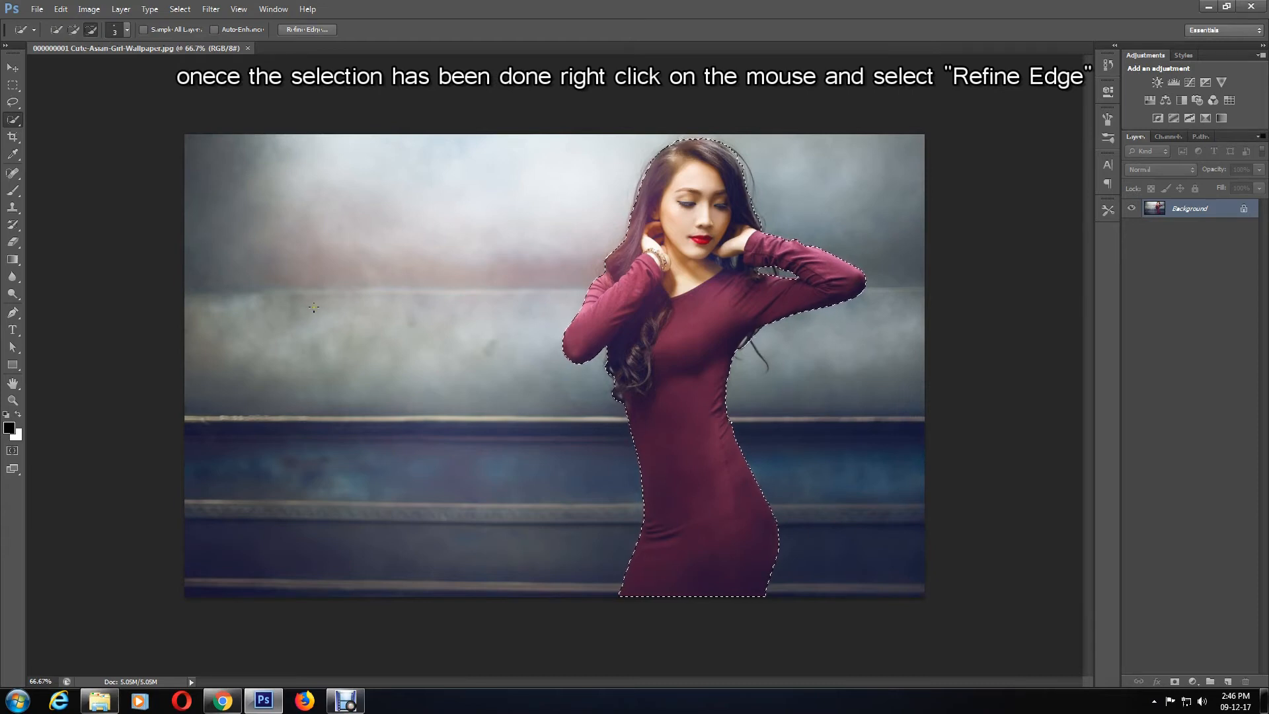
Step: Refine the selection edge with Smooth 15, Feather 1 px and Contrast 15%
{"action": "right_click", "coordinate": [841, 397]}
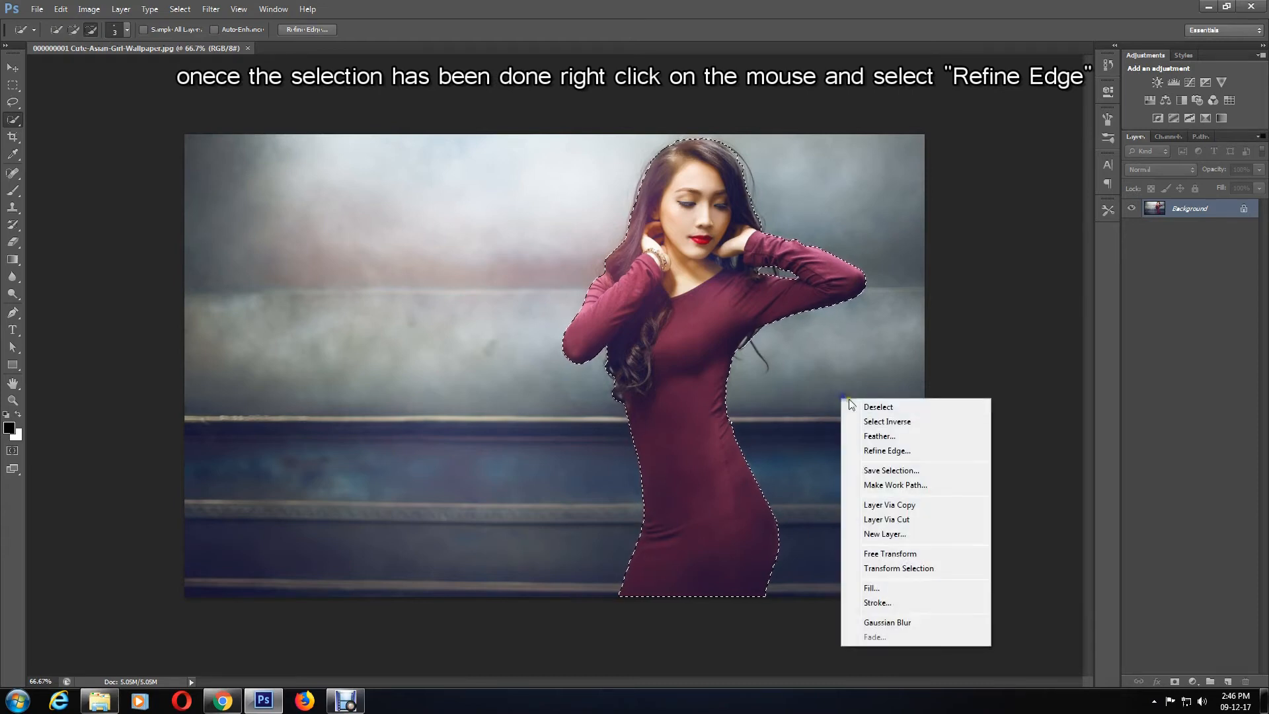
{"action": "left_click", "coordinate": [890, 453]}
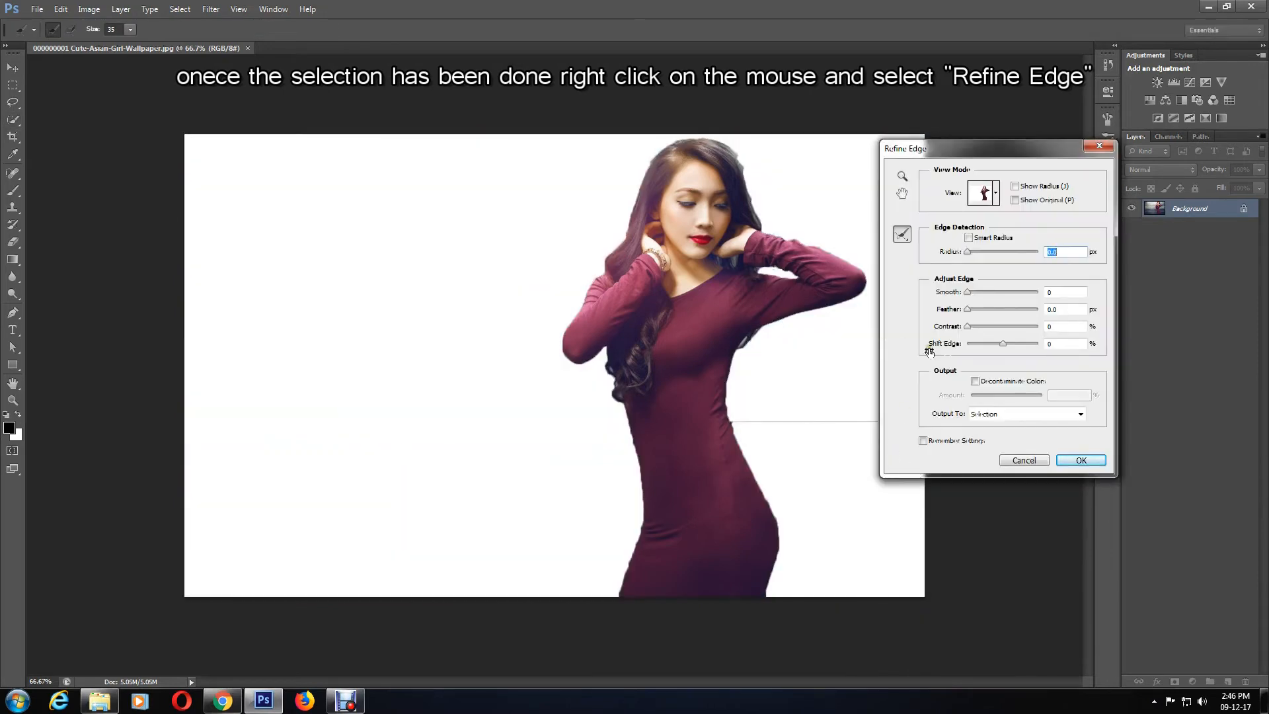
{"action": "left_click_drag", "start_coordinate": [969, 293], "coordinate": [1034, 295]}
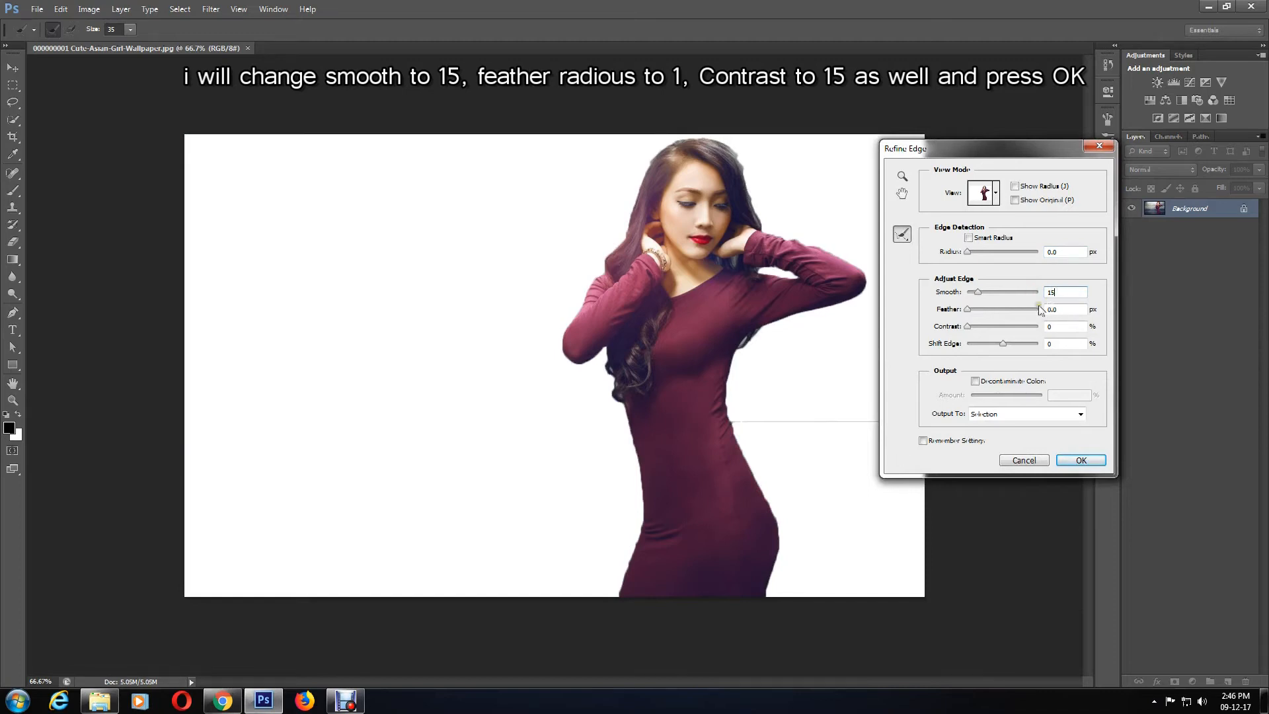
{"action": "double_click", "coordinate": [1058, 310]}
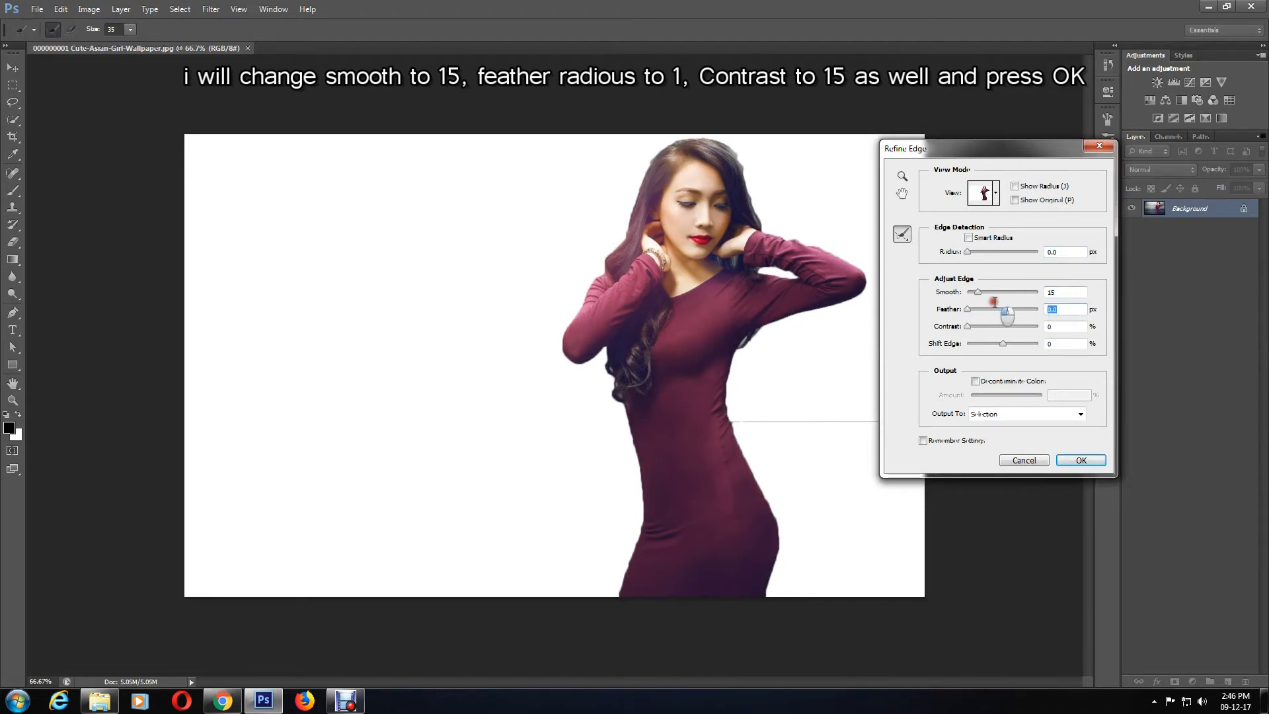
{"action": "type", "text": "1"}
{"action": "double_click", "coordinate": [1057, 326]}
{"action": "type", "text": "15"}
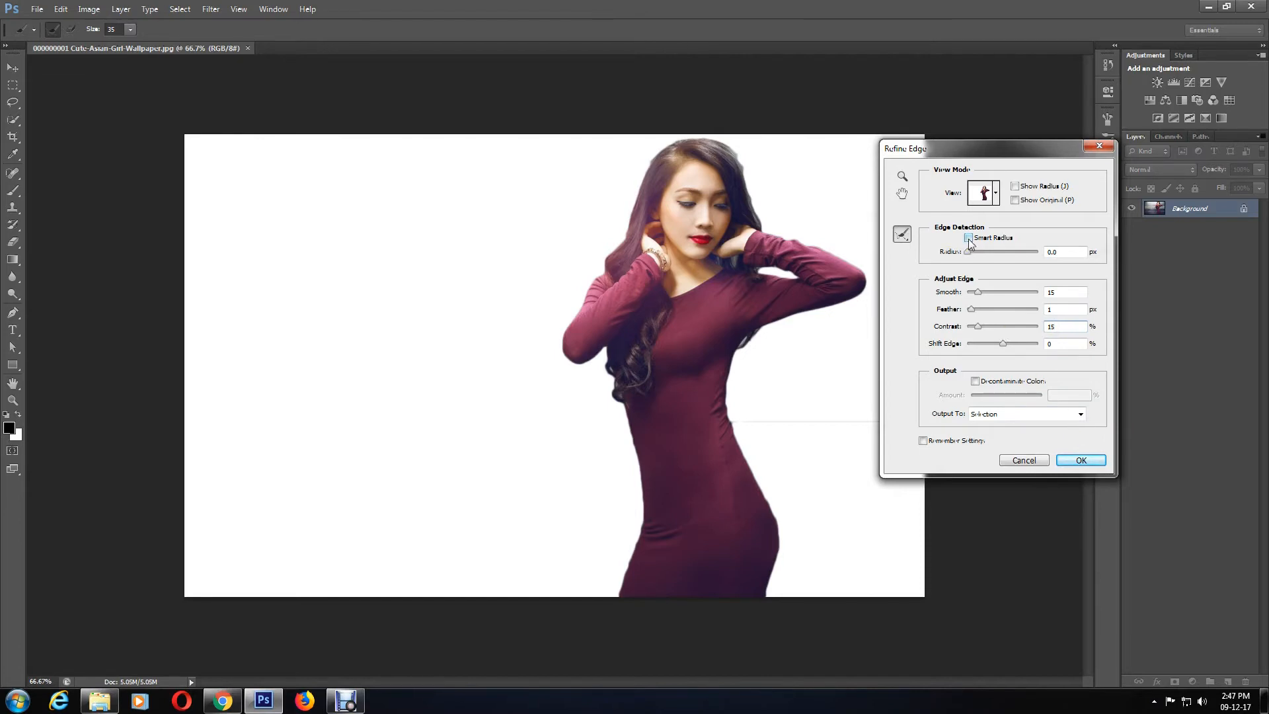
{"action": "left_click", "coordinate": [1084, 464]}
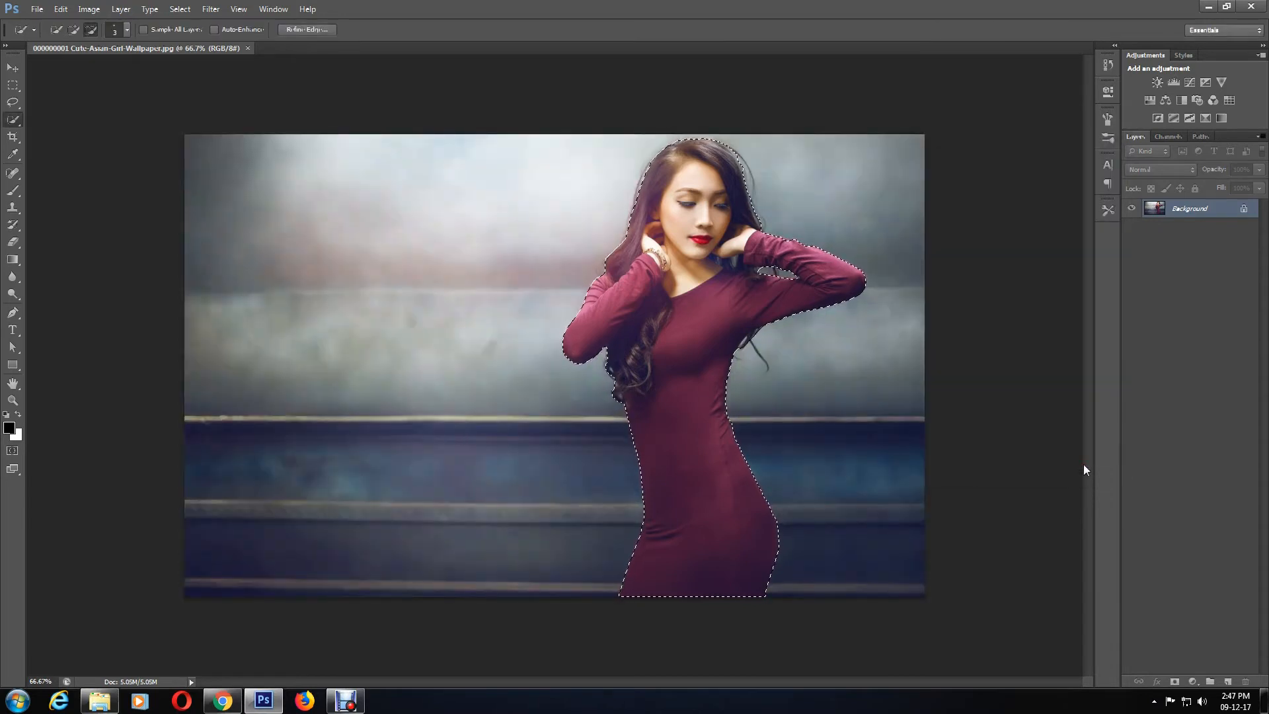
Step: Copy the selected woman and open the brick wall photo best 1 from the Photos folder
{"action": "left_click", "coordinate": [60, 9]}
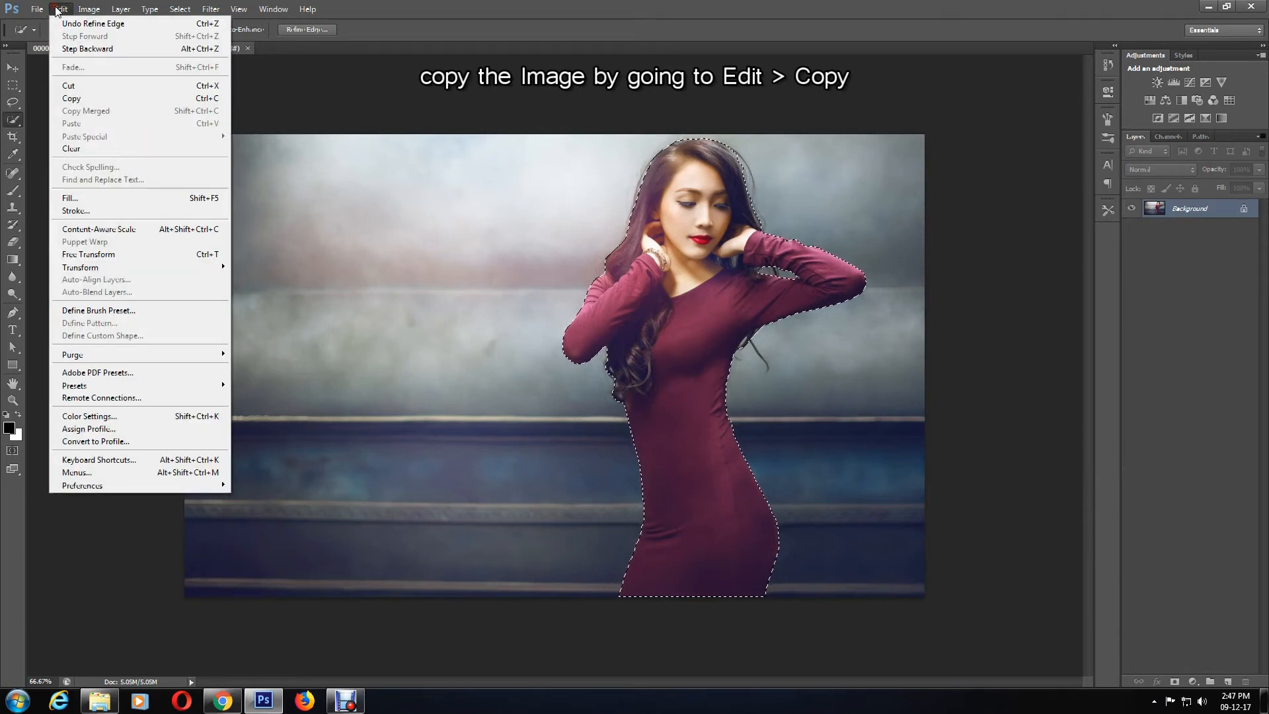
{"action": "left_click", "coordinate": [69, 99]}
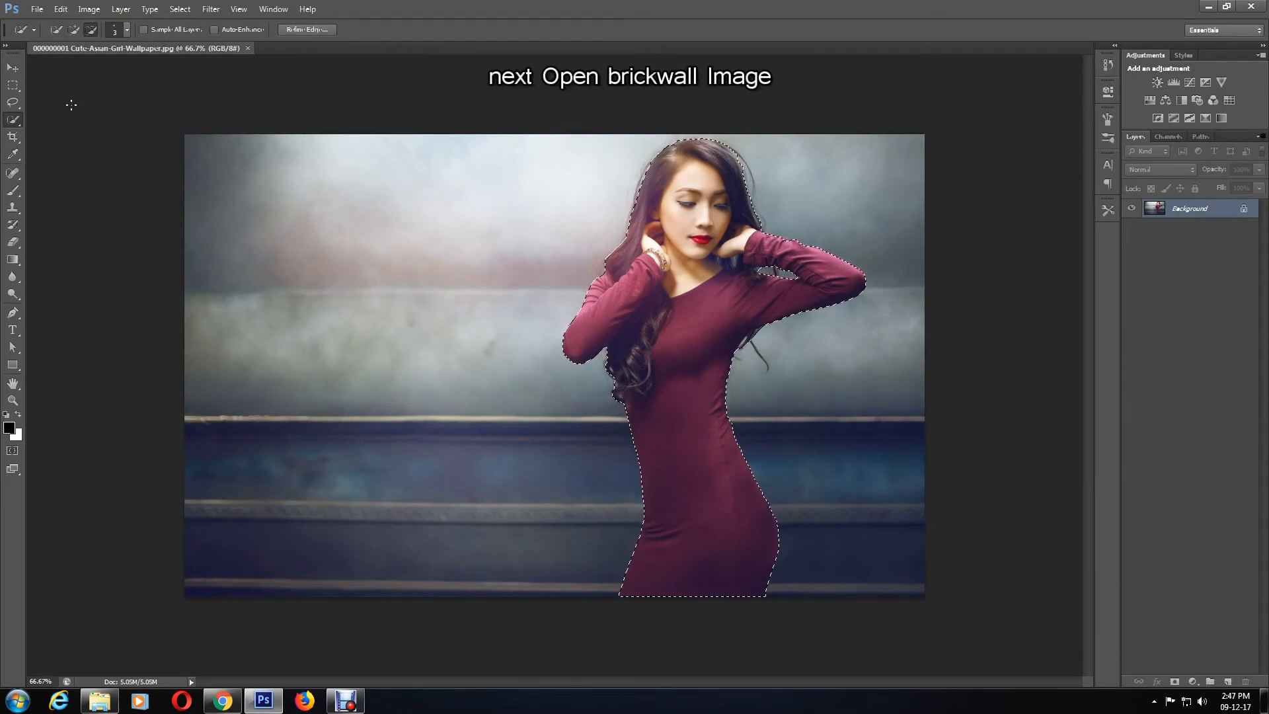
{"action": "left_click", "coordinate": [37, 9]}
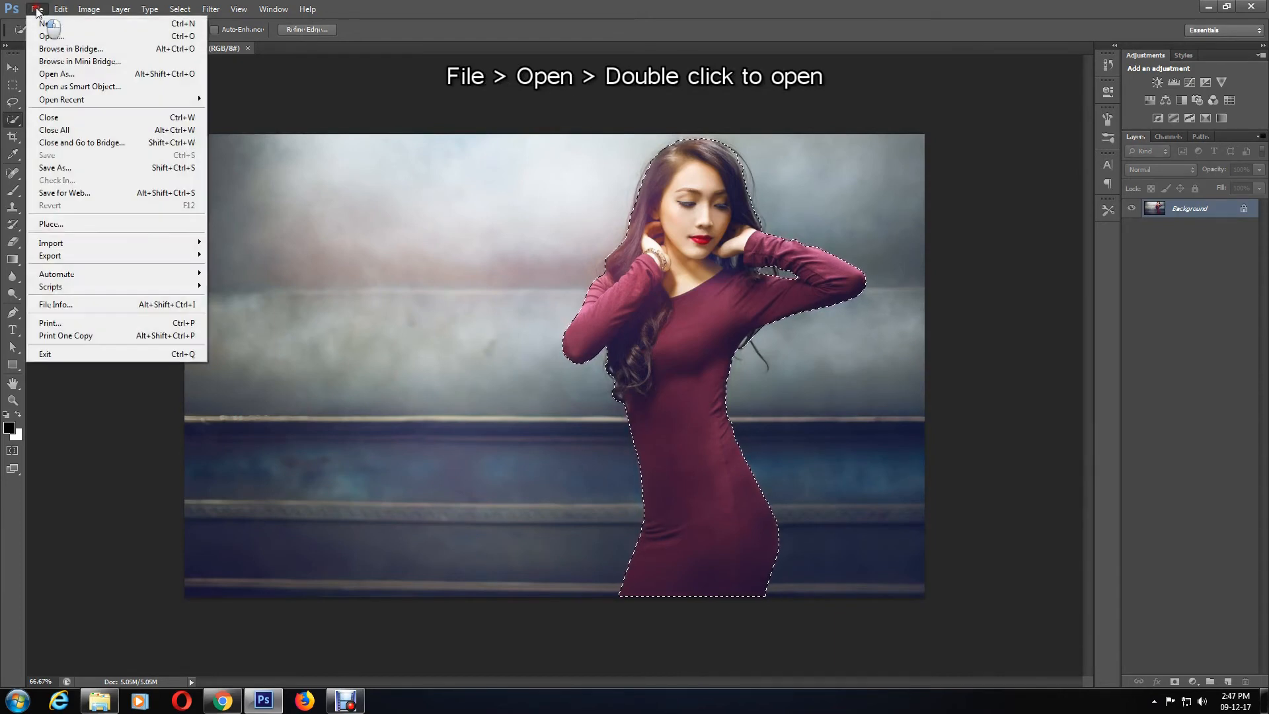
{"action": "left_click", "coordinate": [56, 36]}
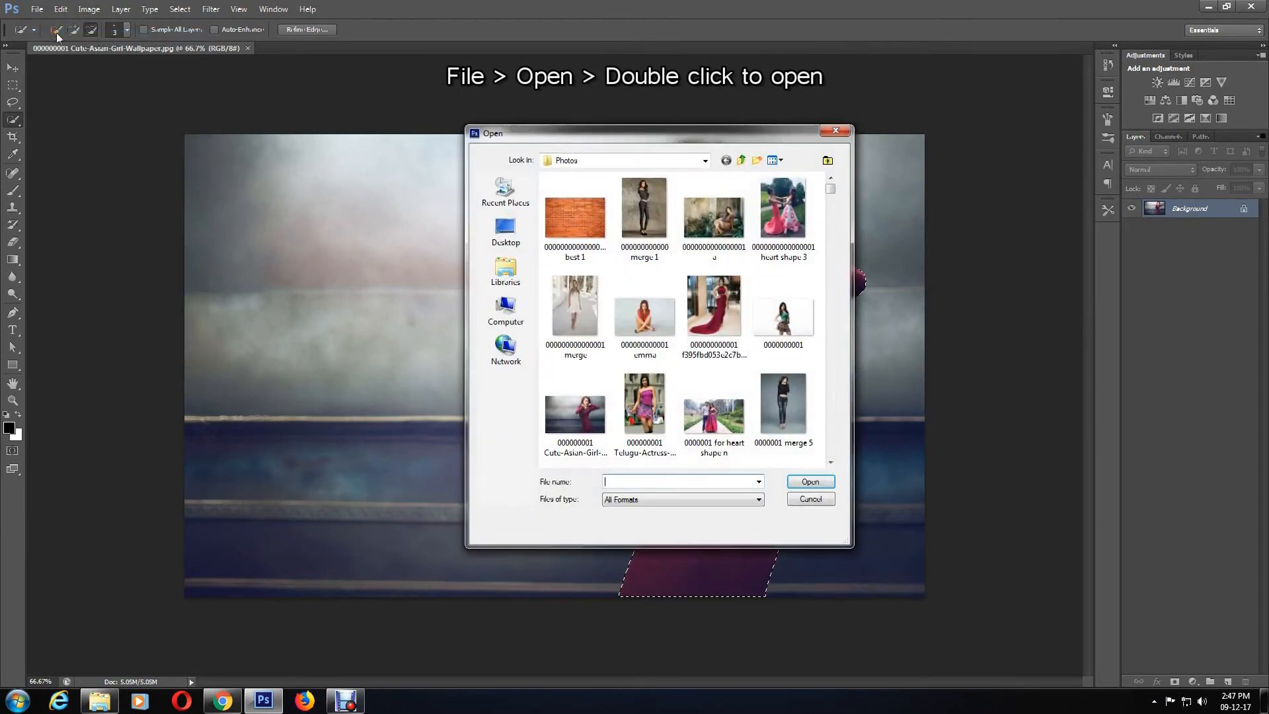
{"action": "double_click", "coordinate": [590, 222]}
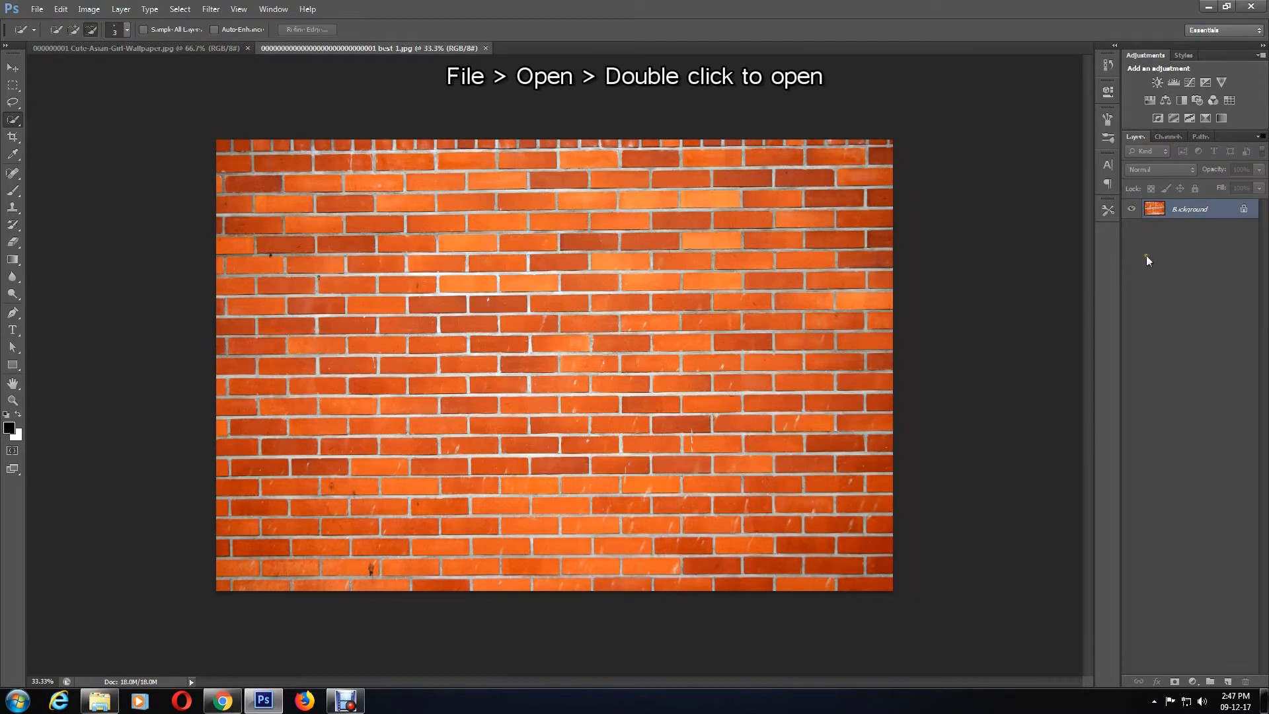
Step: Unlock the brick wall background as Layer 0 and paste the copied woman onto it
{"action": "double_click", "coordinate": [1201, 211]}
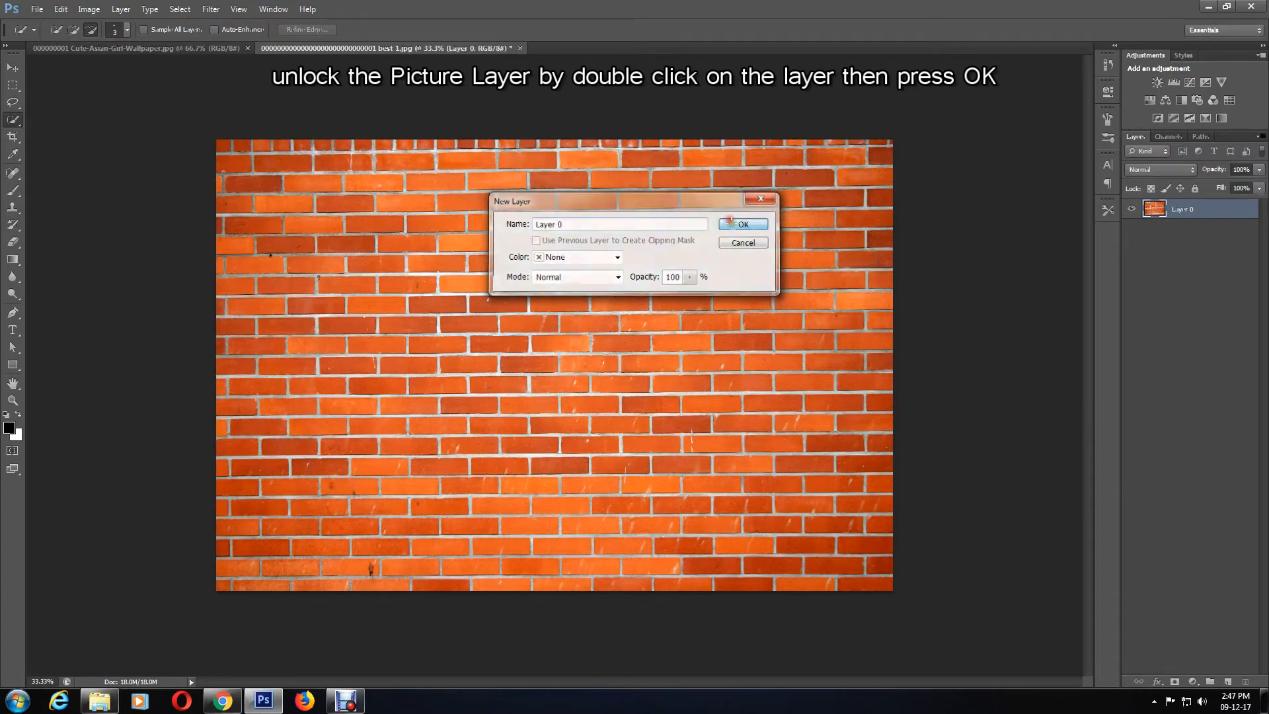
{"action": "left_click", "coordinate": [733, 225]}
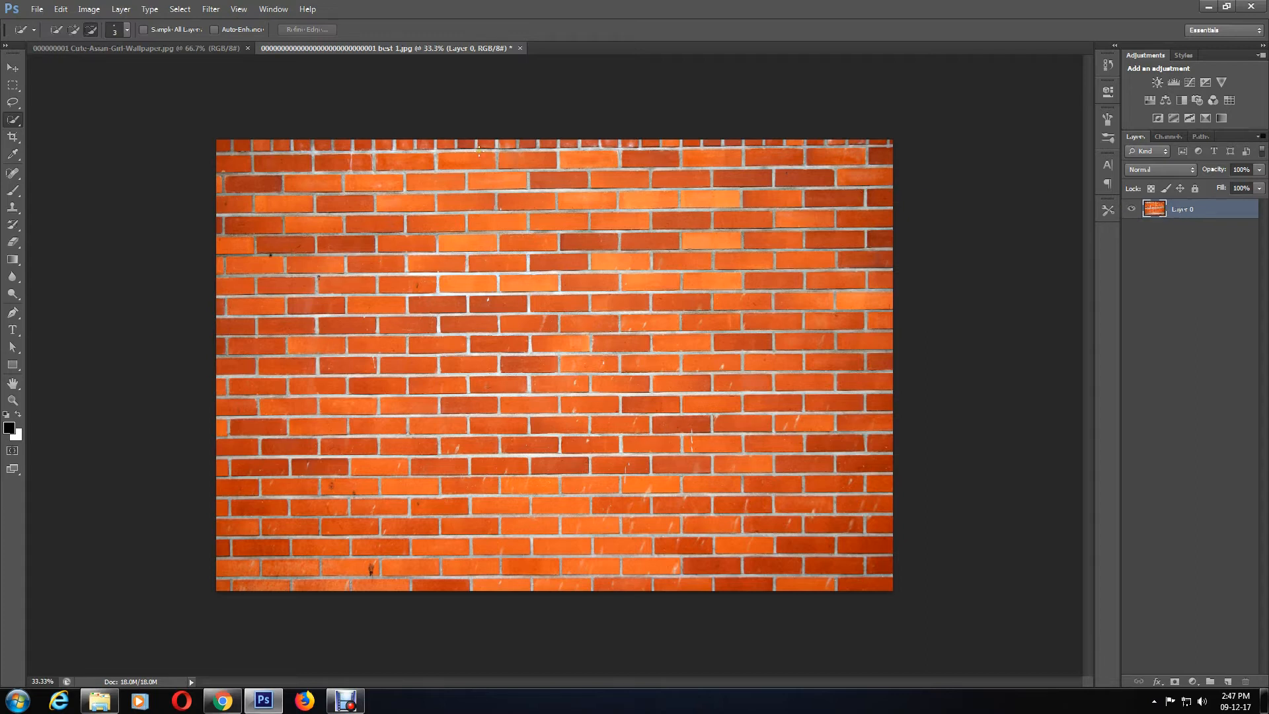
{"action": "left_click", "coordinate": [64, 11]}
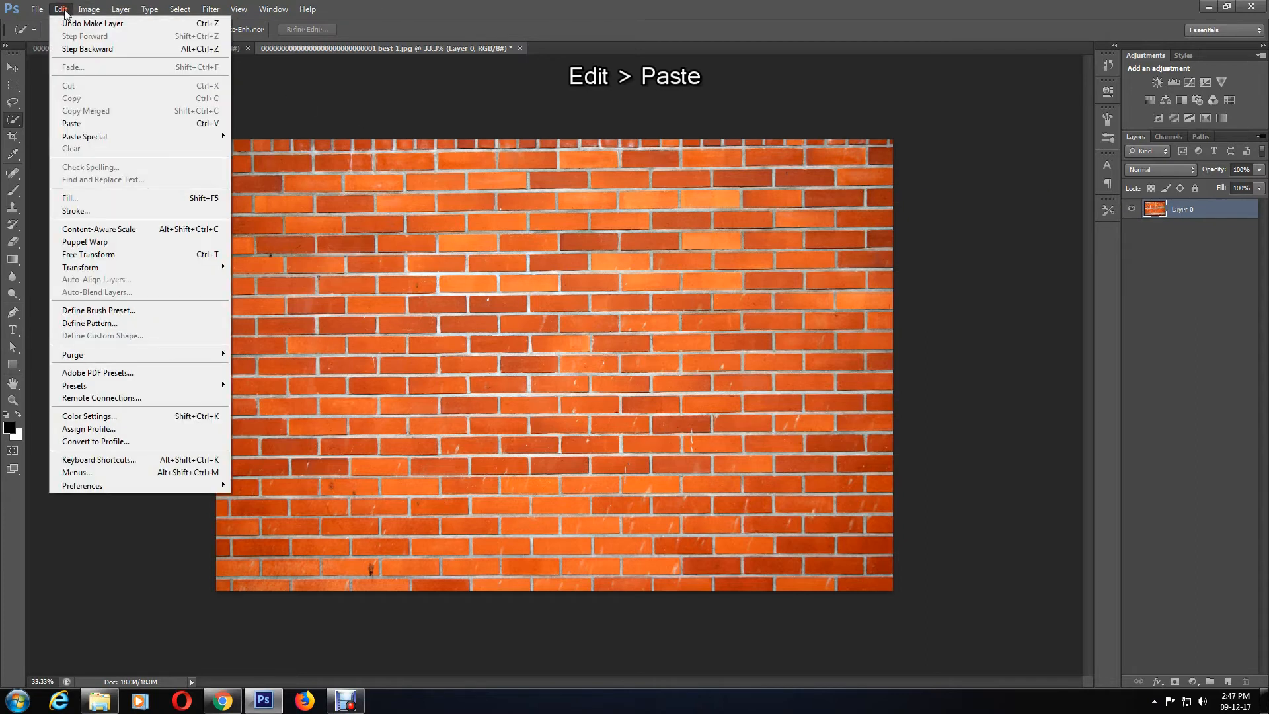
{"action": "left_click", "coordinate": [78, 124]}
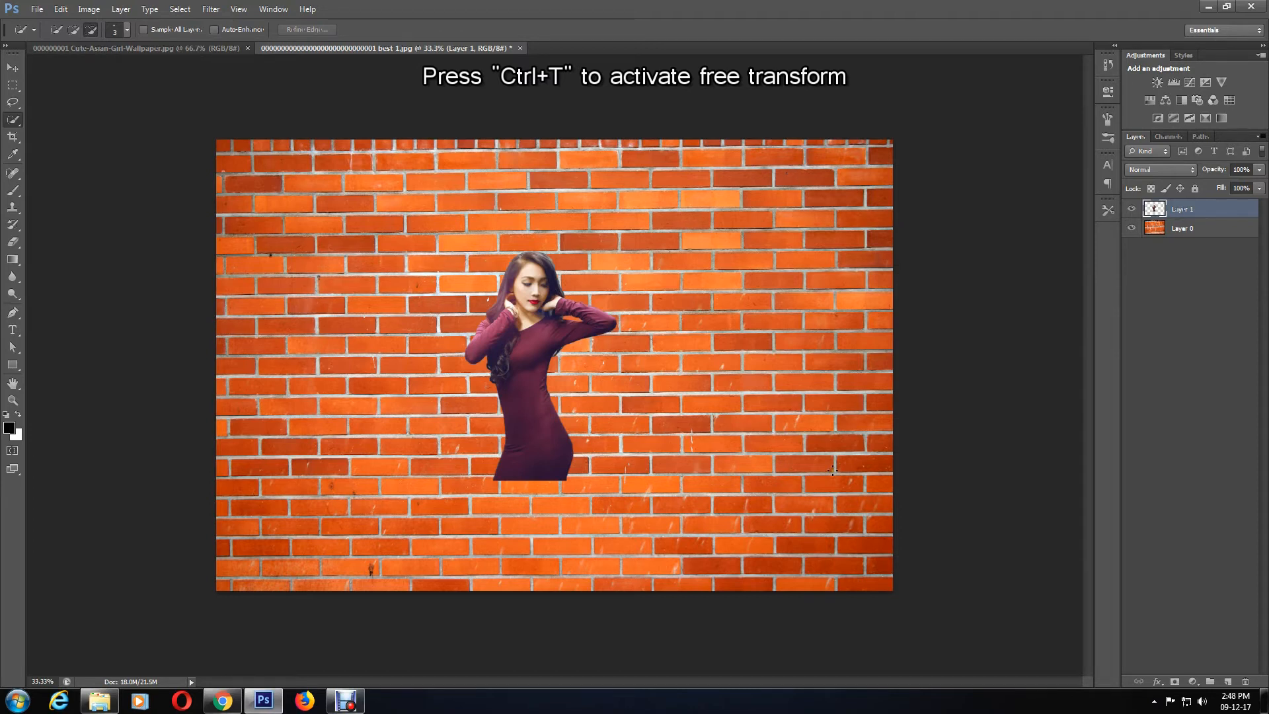
Step: Scale the pasted woman up with Free Transform to about 177% so she fills the wall's height
{"action": "key", "text": "ctrl+t"}
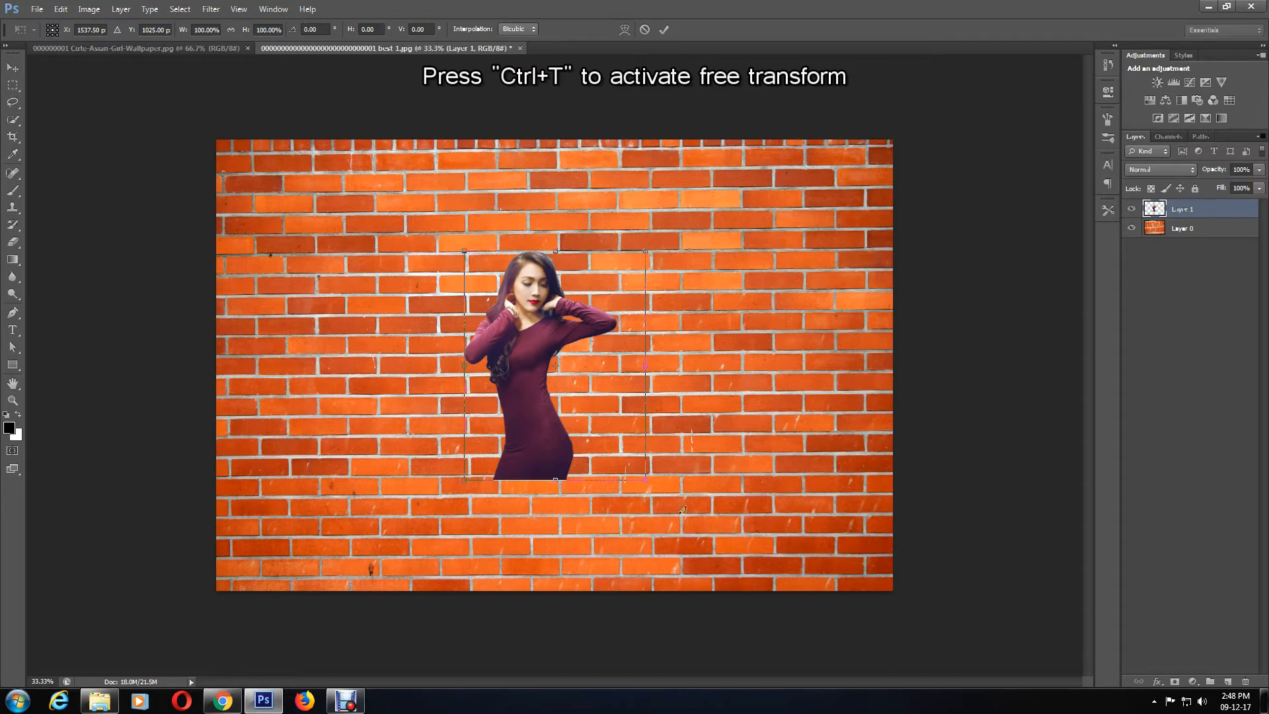
{"action": "left_click_drag", "start_coordinate": [645, 481], "coordinate": [727, 609]}
{"action": "left_click_drag", "start_coordinate": [741, 252], "coordinate": [765, 175]}
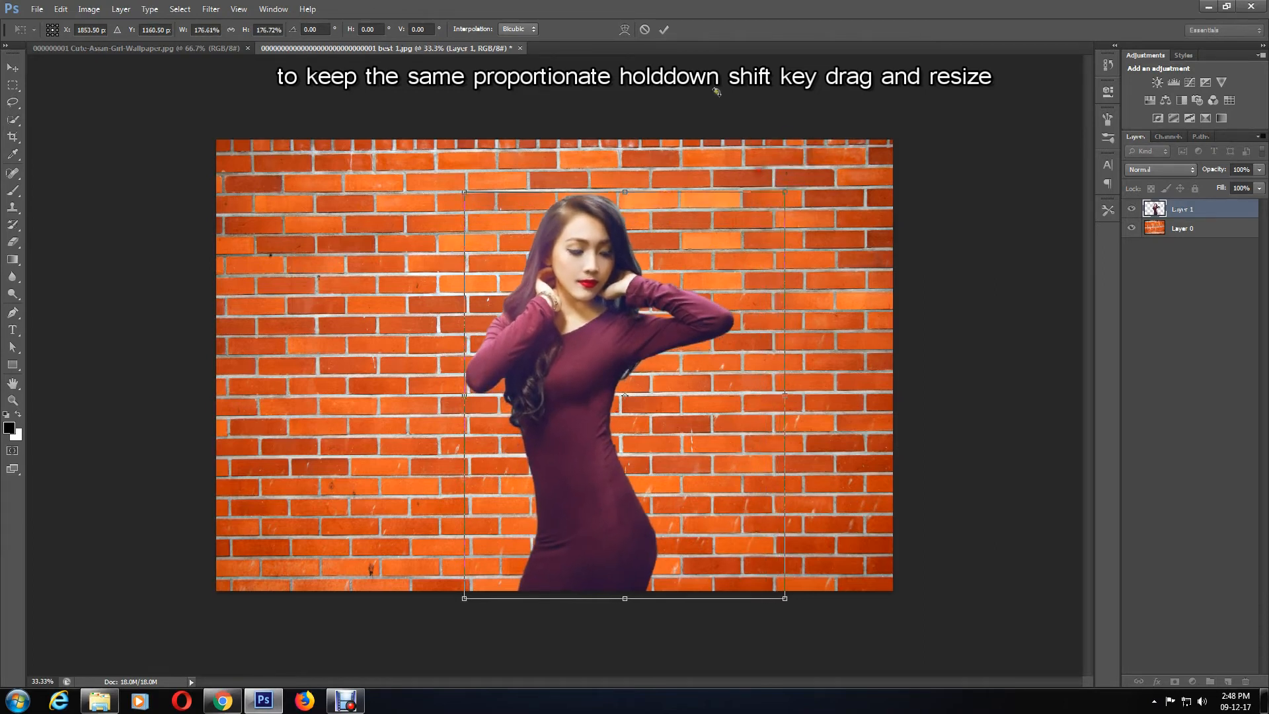
{"action": "left_click", "coordinate": [664, 31]}
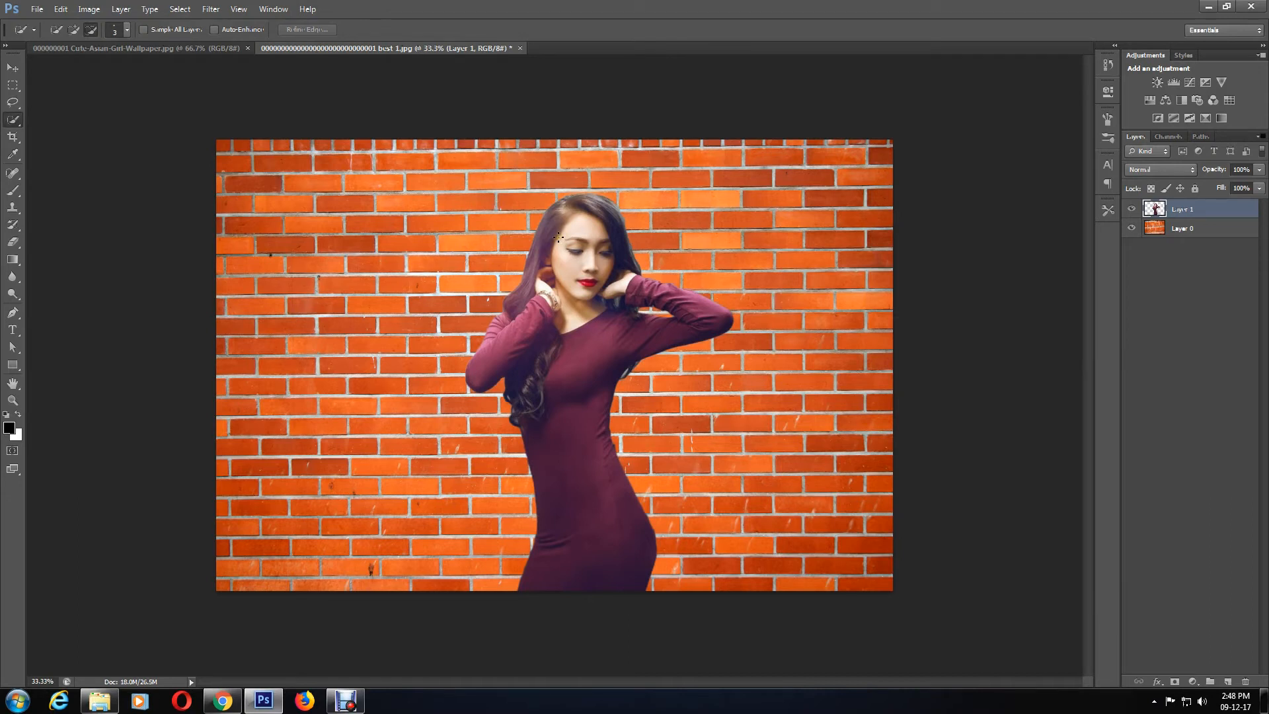
Step: Shift the woman rightward with the Move tool and set her layer's blend mode to Hard Light
{"action": "left_click", "coordinate": [13, 67]}
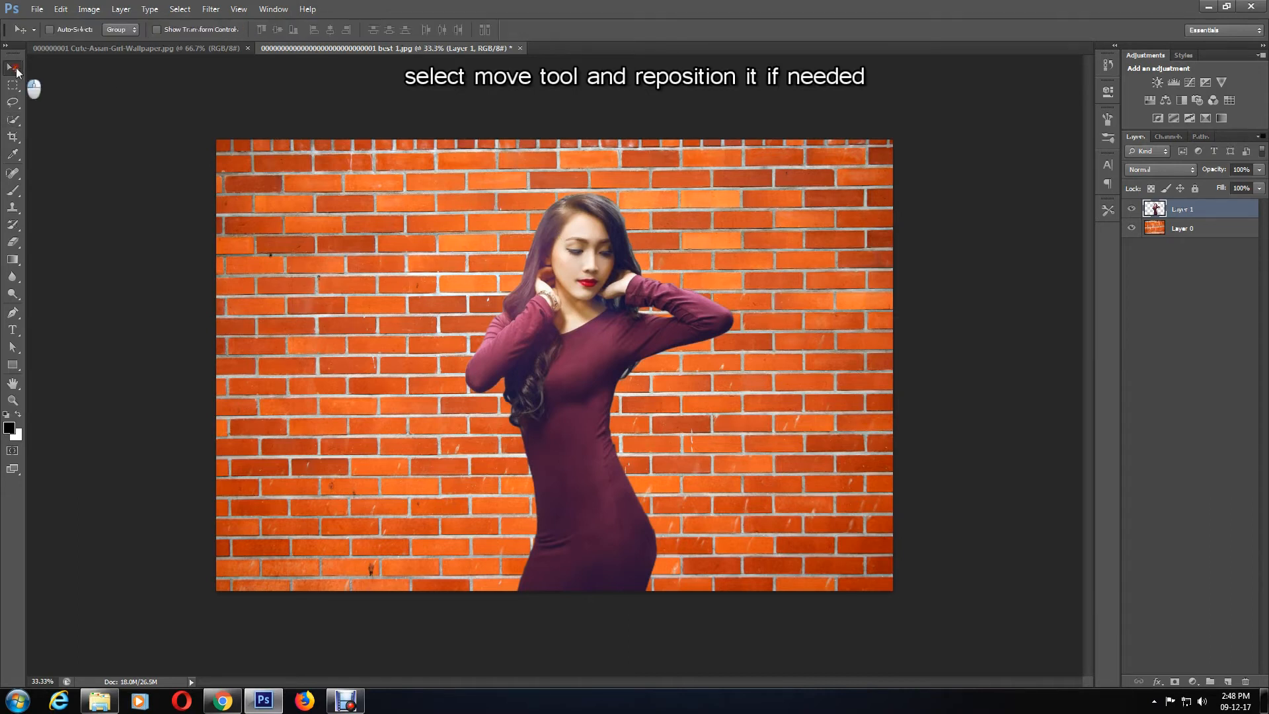
{"action": "left_click_drag", "start_coordinate": [589, 324], "coordinate": [648, 324]}
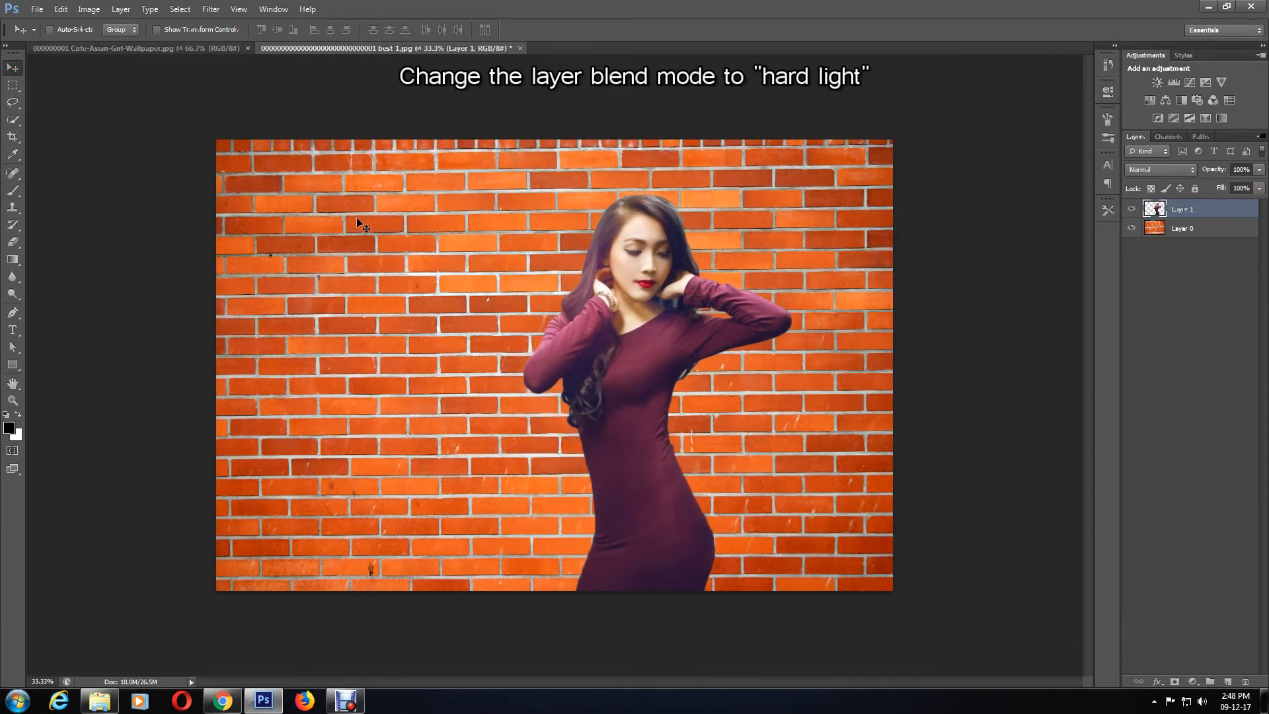
{"action": "left_click", "coordinate": [1154, 171]}
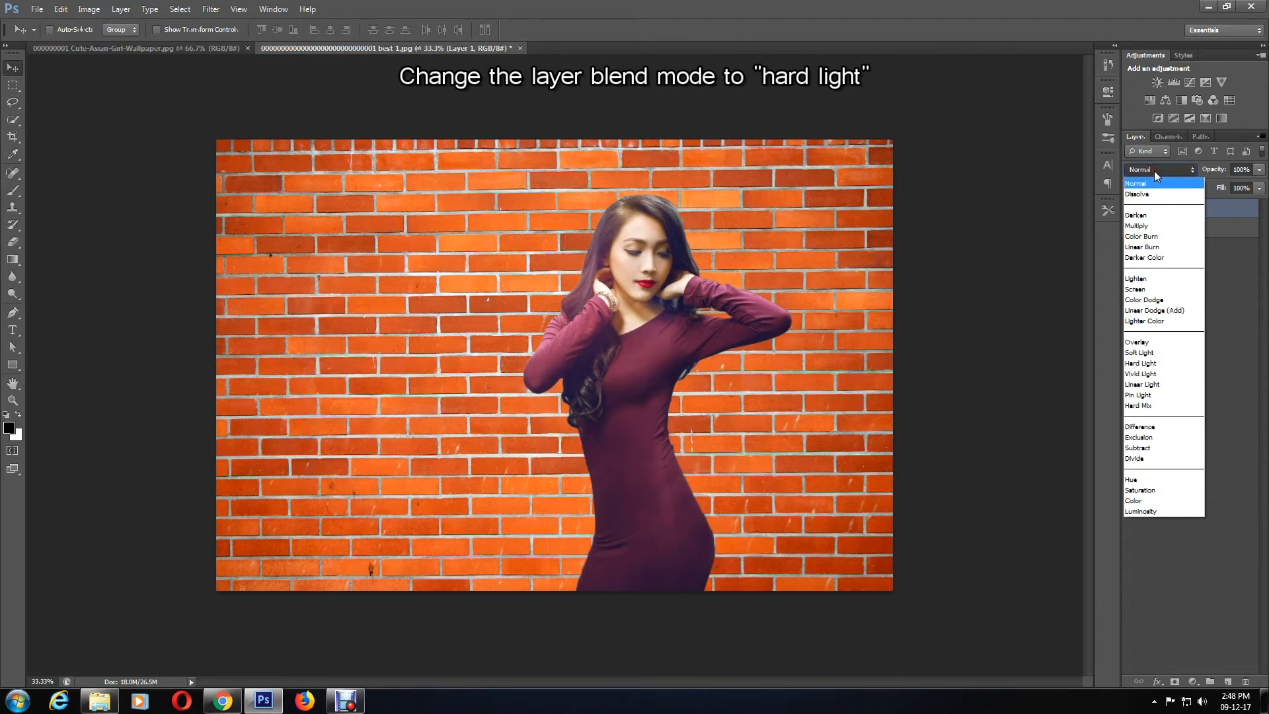
{"action": "left_click", "coordinate": [1150, 364]}
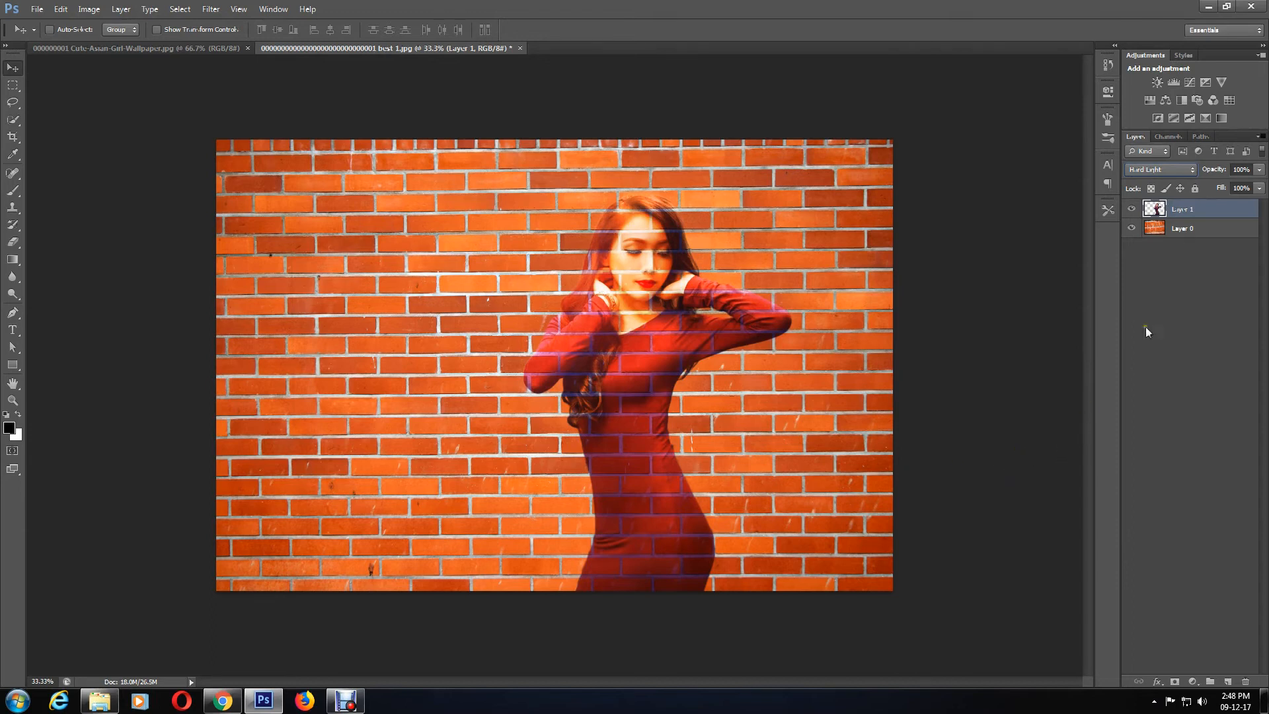
Step: Select both layers and group them together
{"action": "left_click", "coordinate": [1194, 238], "text": "ctrl"}
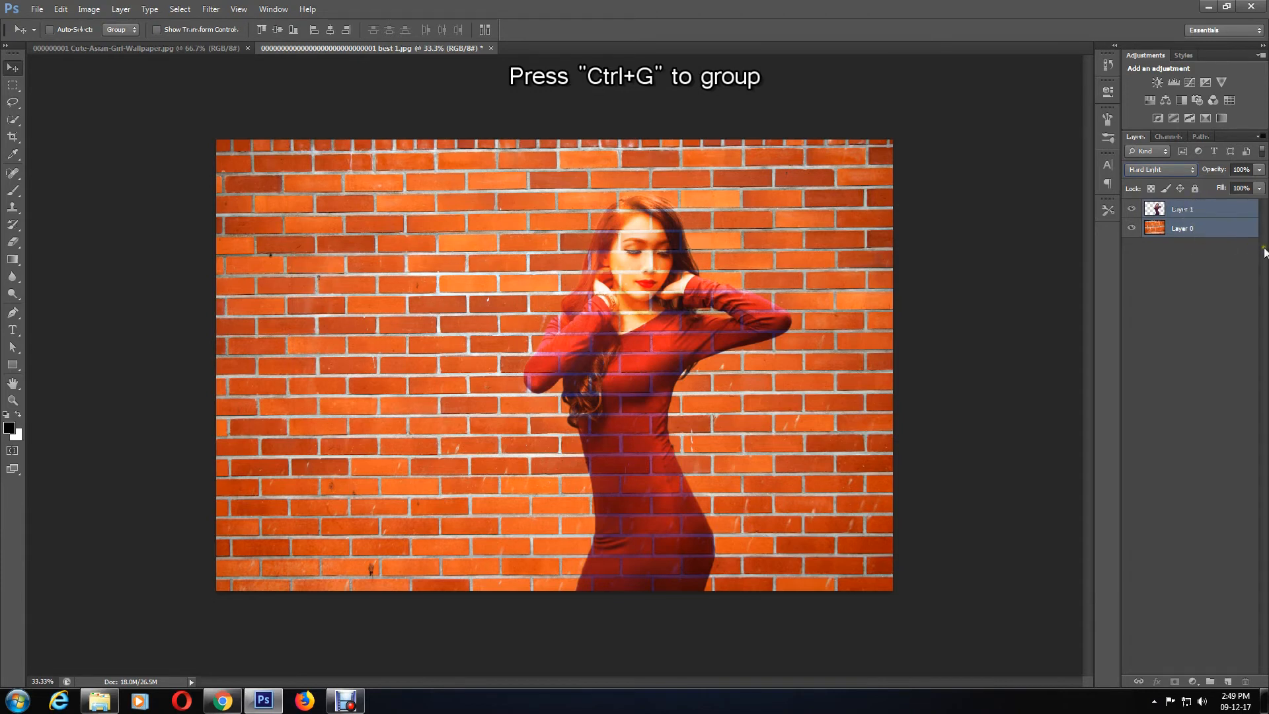
{"action": "key", "text": "ctrl+g"}
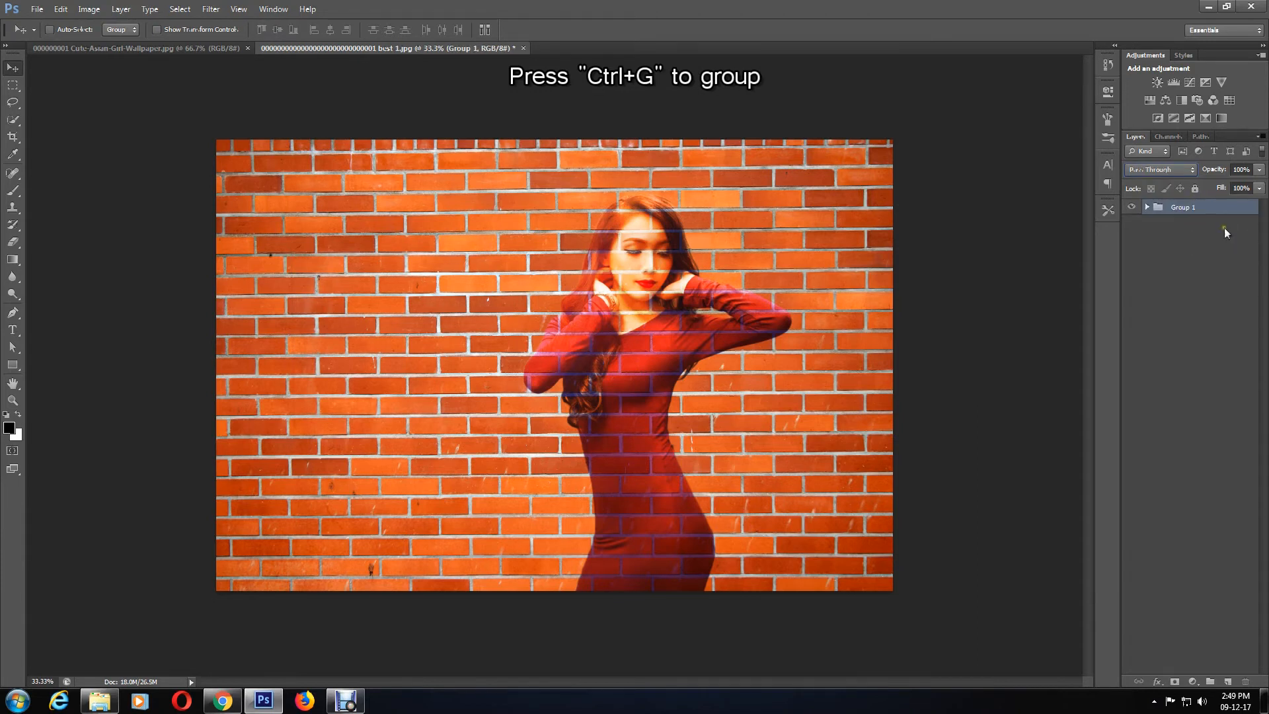
Step: Apply a Perspective transform to the group, pulling the bottom-left corner down to widen the left side, and commit it
{"action": "left_click", "coordinate": [60, 8]}
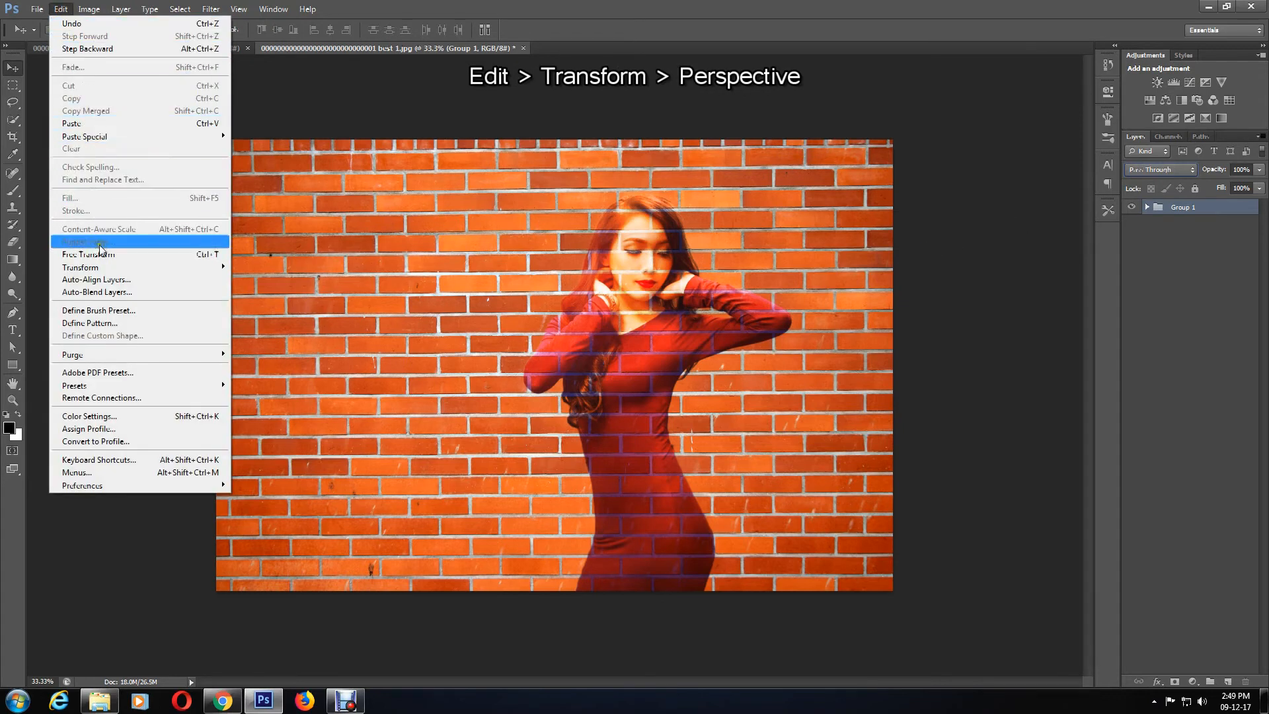
{"action": "mouse_move", "coordinate": [143, 274]}
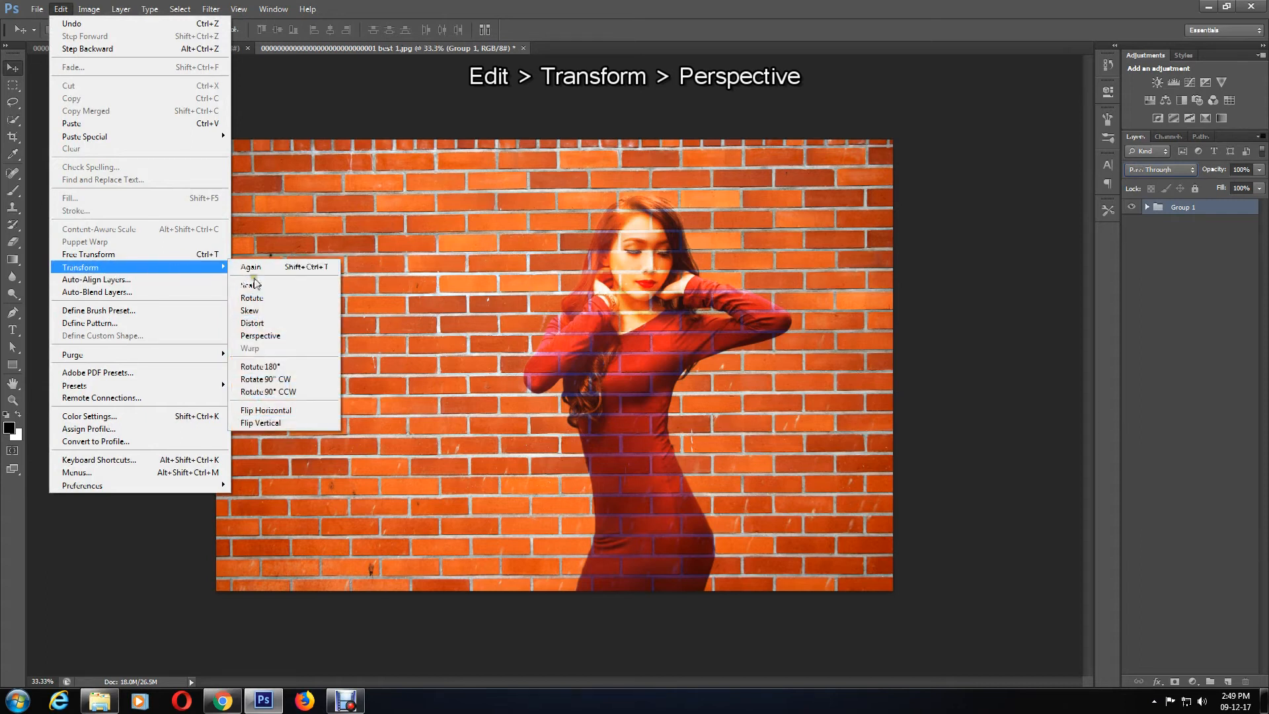
{"action": "left_click", "coordinate": [276, 337]}
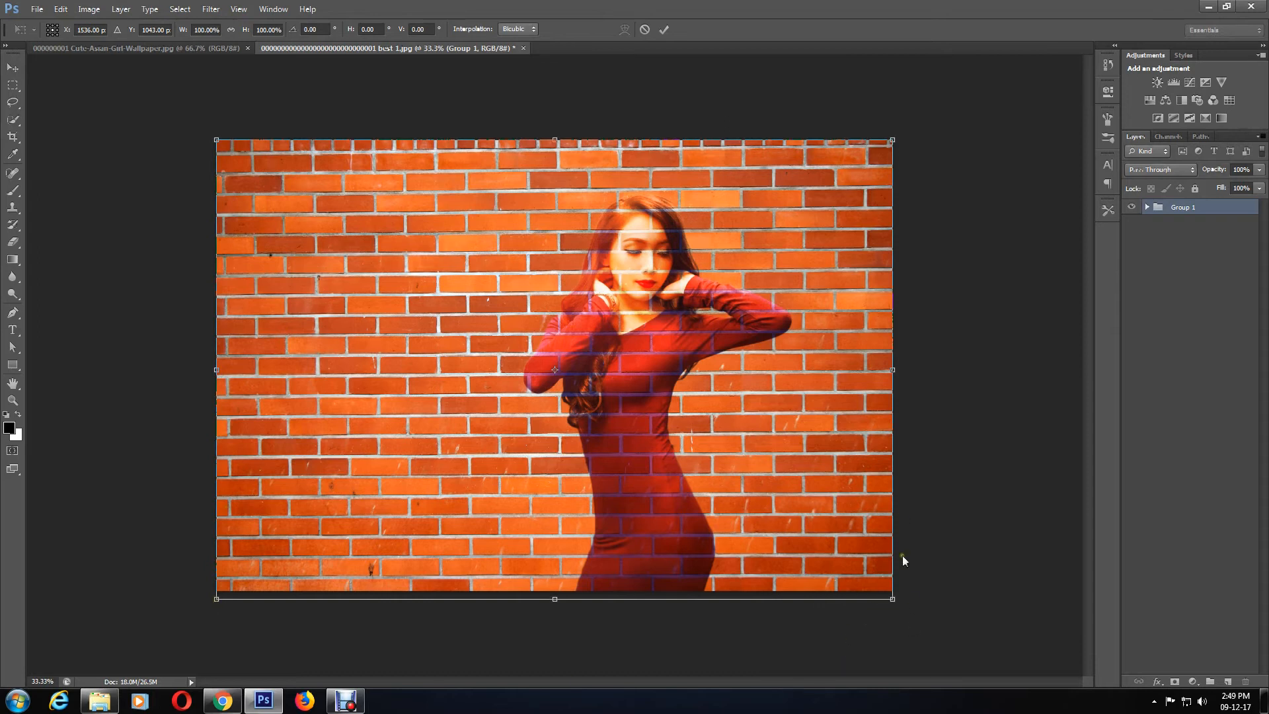
{"action": "left_click_drag", "start_coordinate": [216, 600], "coordinate": [210, 670]}
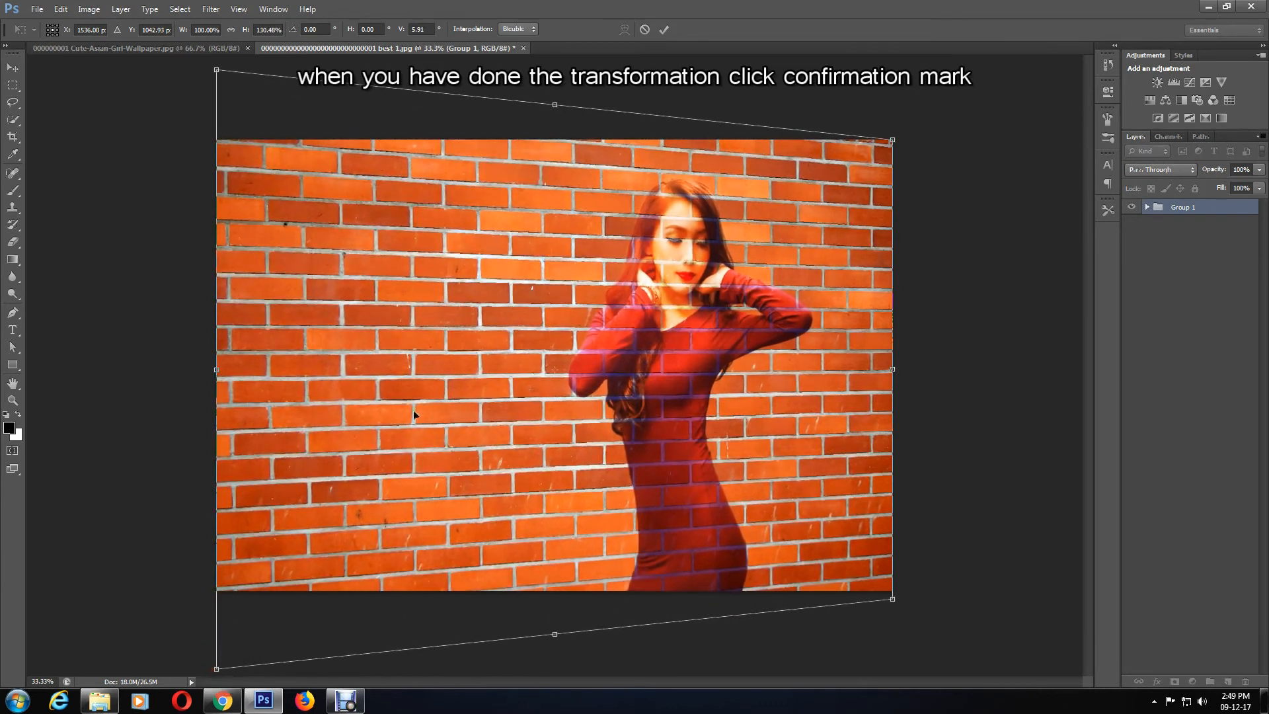
{"action": "left_click", "coordinate": [665, 30]}
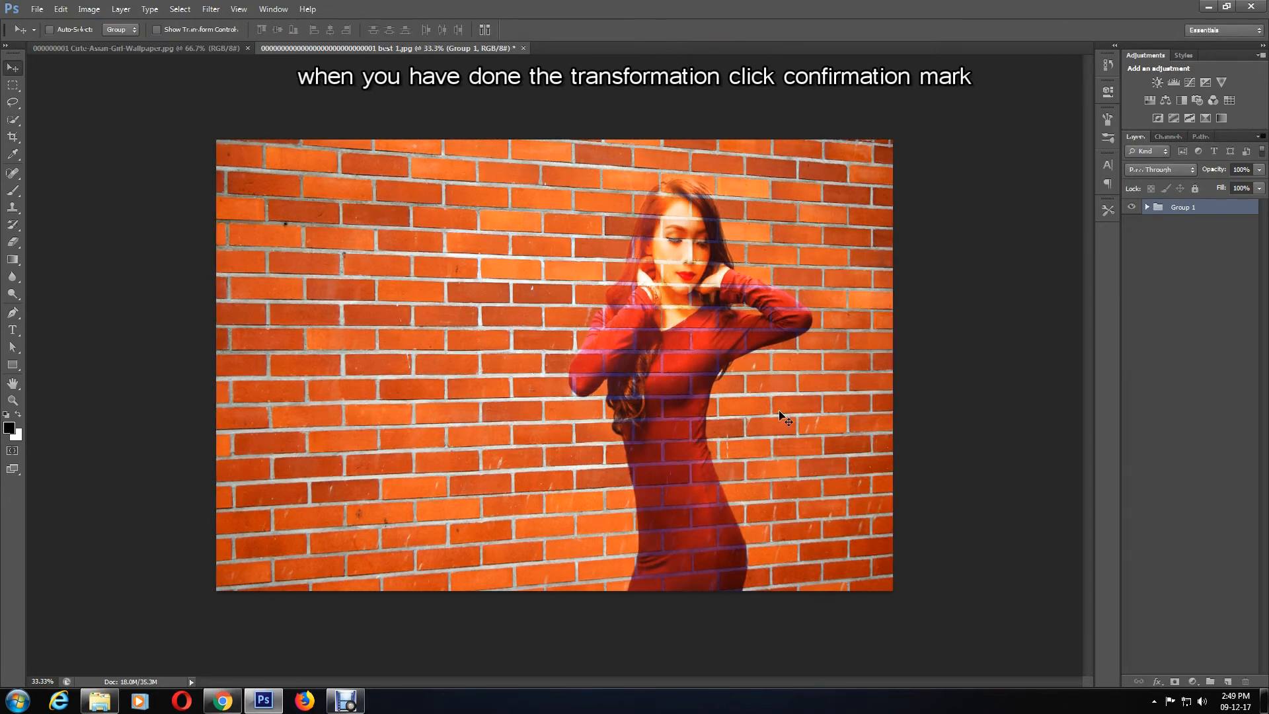
Step: Expand the group and add a new empty layer inside it
{"action": "left_click", "coordinate": [1148, 208]}
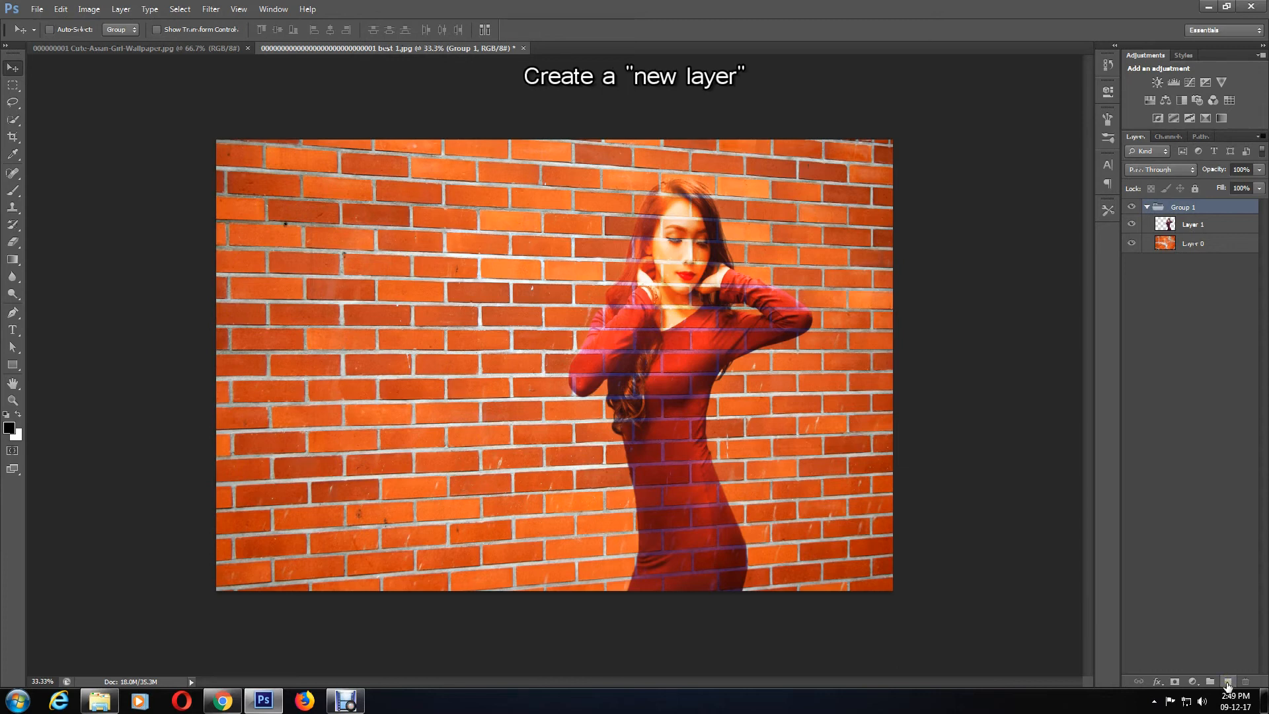
{"action": "left_click", "coordinate": [1226, 682]}
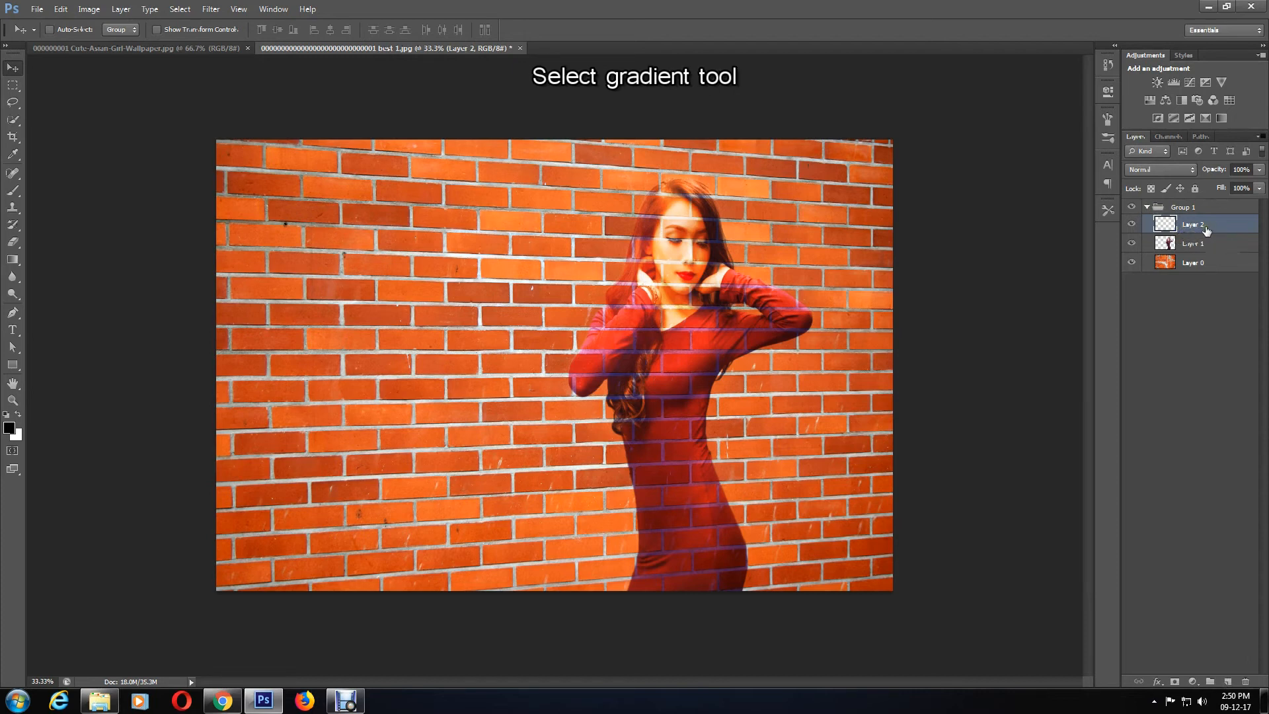
Step: Select the Gradient tool and choose the Foreground to Background gradient preset in the Gradient Editor
{"action": "left_click", "coordinate": [13, 259]}
{"action": "left_click", "coordinate": [62, 258]}
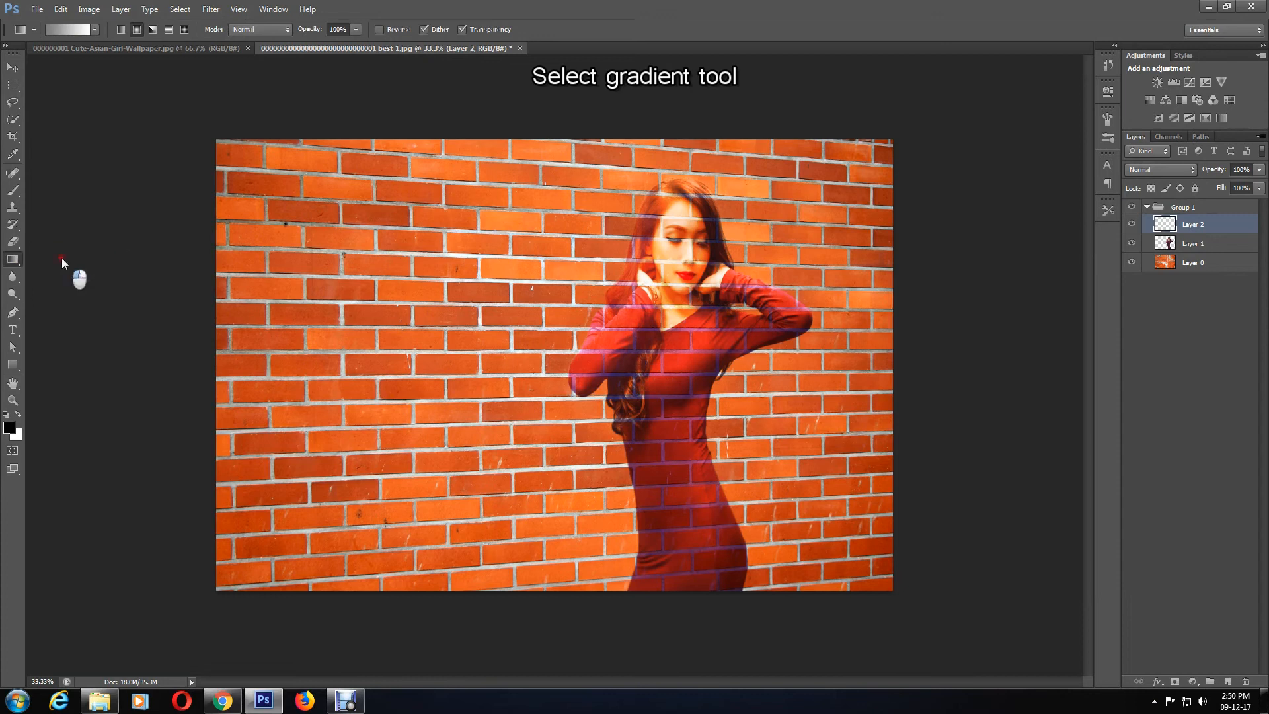
{"action": "left_click", "coordinate": [71, 31]}
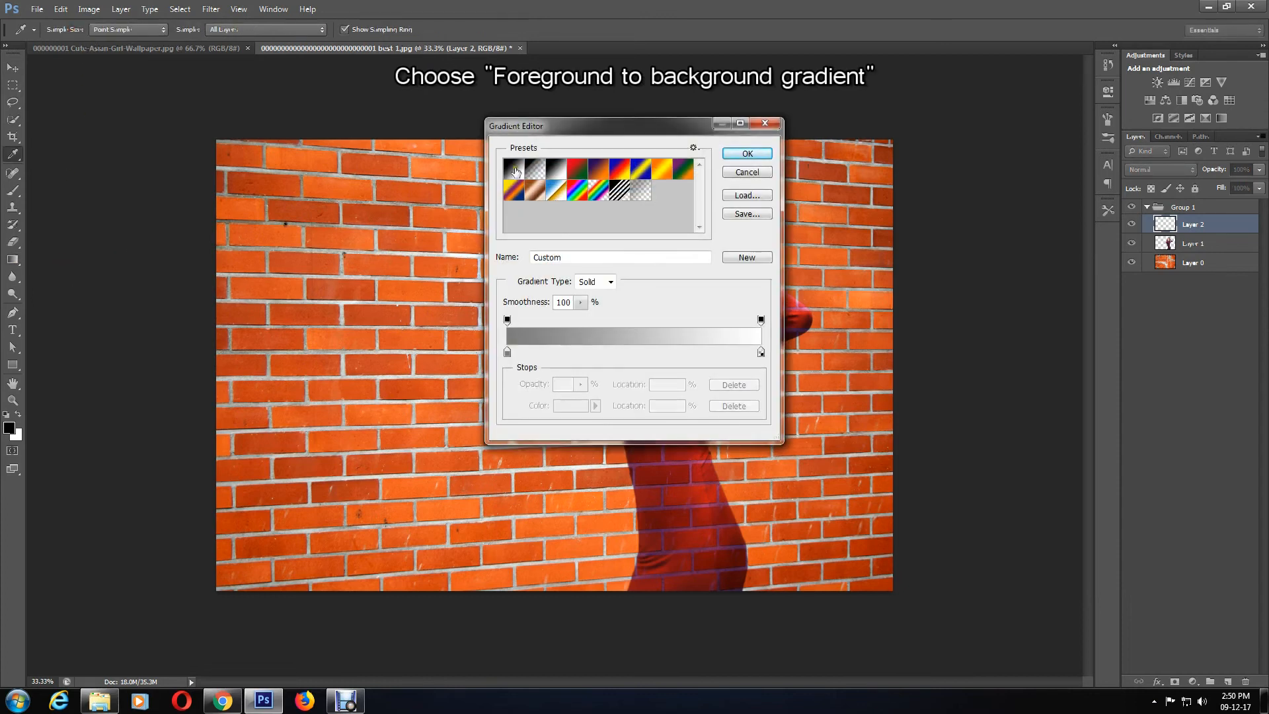
{"action": "left_click", "coordinate": [516, 171]}
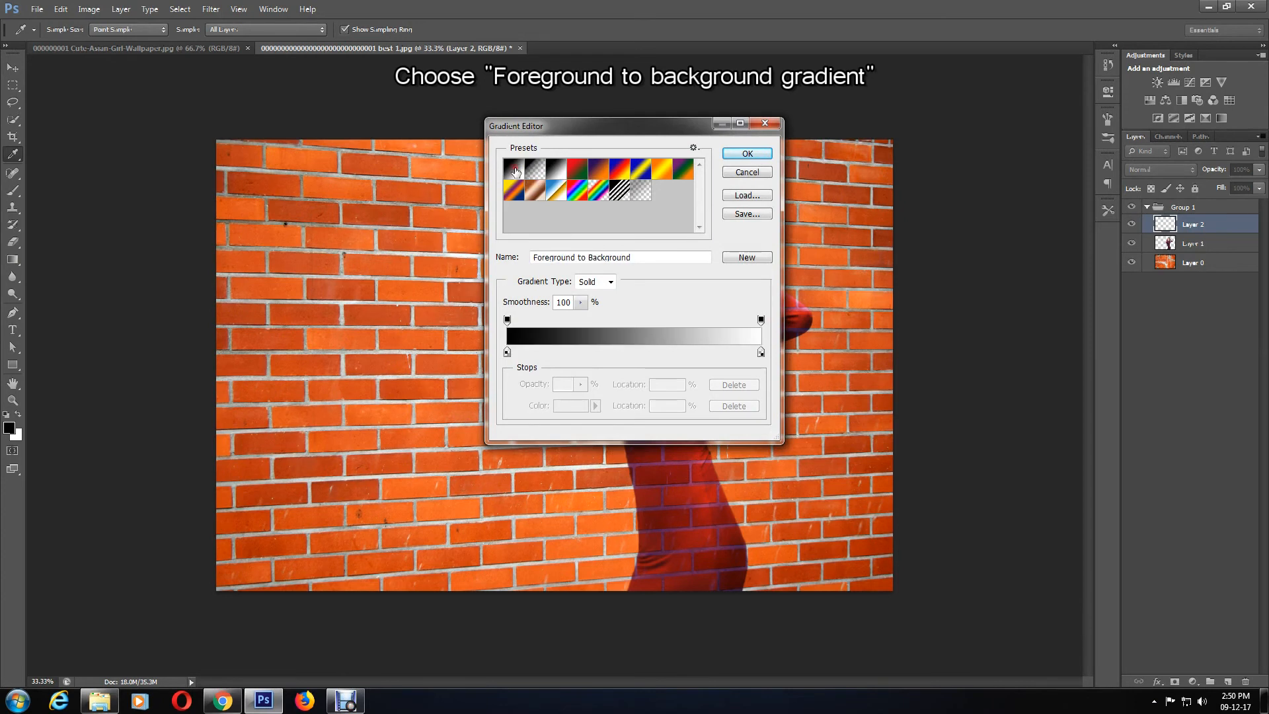
Step: Set the gradient's left stop colour to grey 7d7d7d and confirm the gradient
{"action": "left_click", "coordinate": [507, 352]}
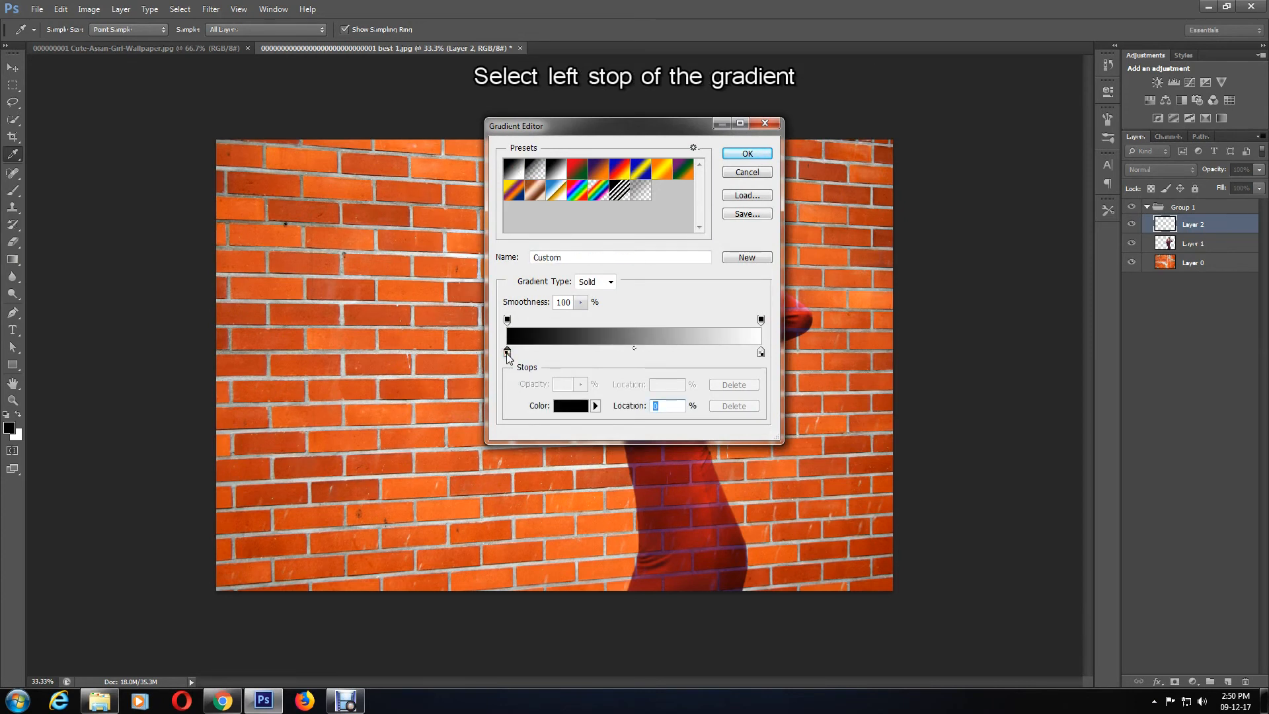
{"action": "left_click", "coordinate": [565, 407]}
{"action": "left_click", "coordinate": [724, 368]}
{"action": "type", "text": "7d7d7d"}
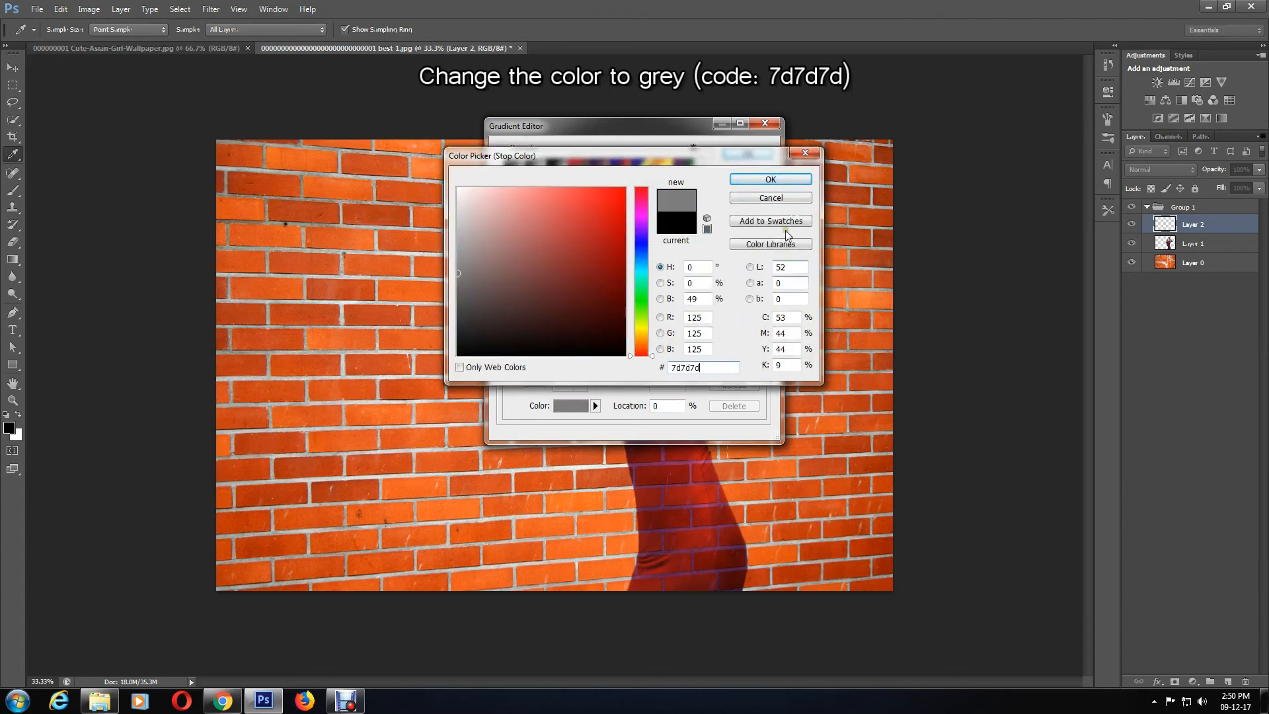
{"action": "left_click", "coordinate": [780, 180]}
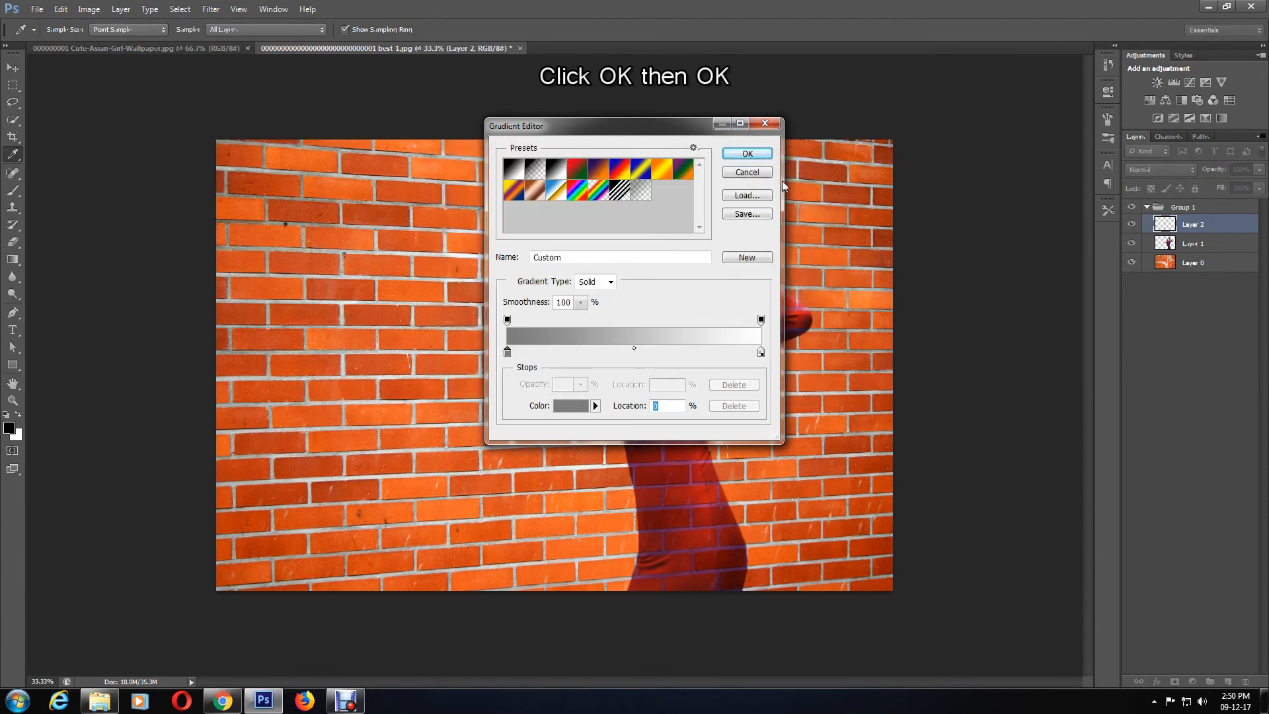
{"action": "left_click", "coordinate": [748, 154]}
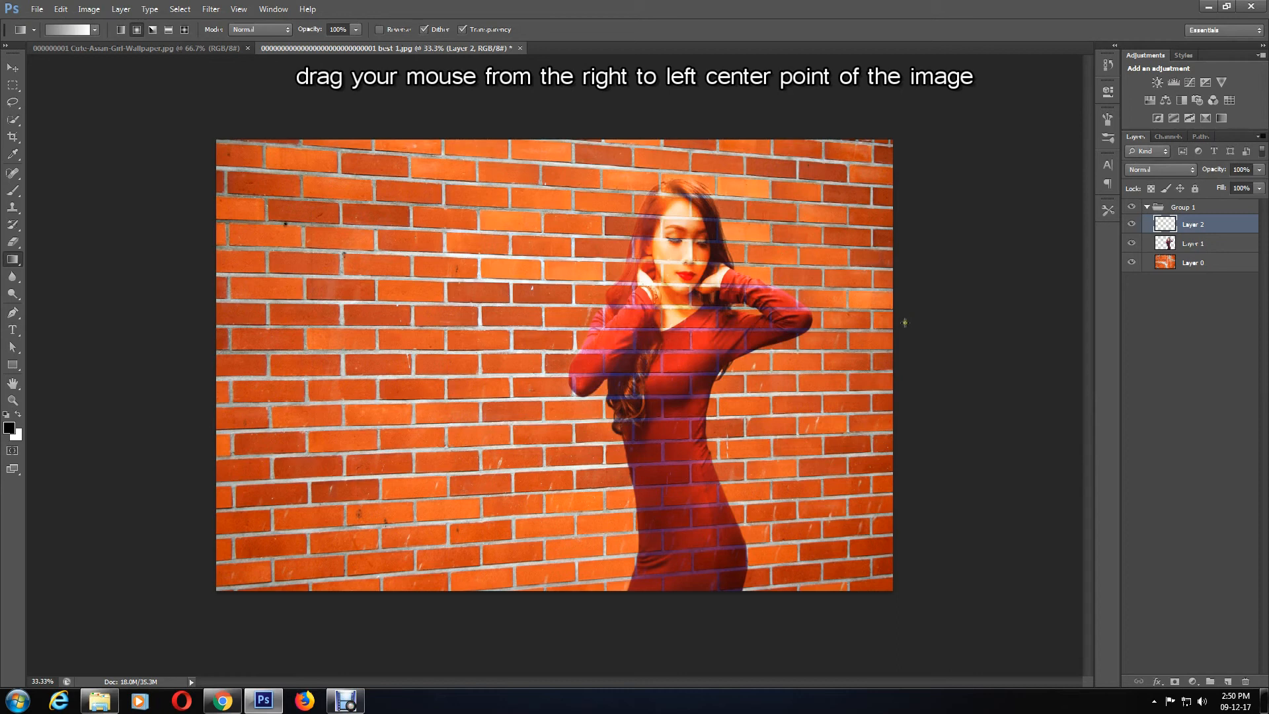
Step: Draw the gradient on the new layer from the image's right edge to its centre
{"action": "left_click_drag", "start_coordinate": [892, 352], "coordinate": [540, 362]}
{"action": "left_click_drag", "start_coordinate": [541, 363], "coordinate": [541, 362]}
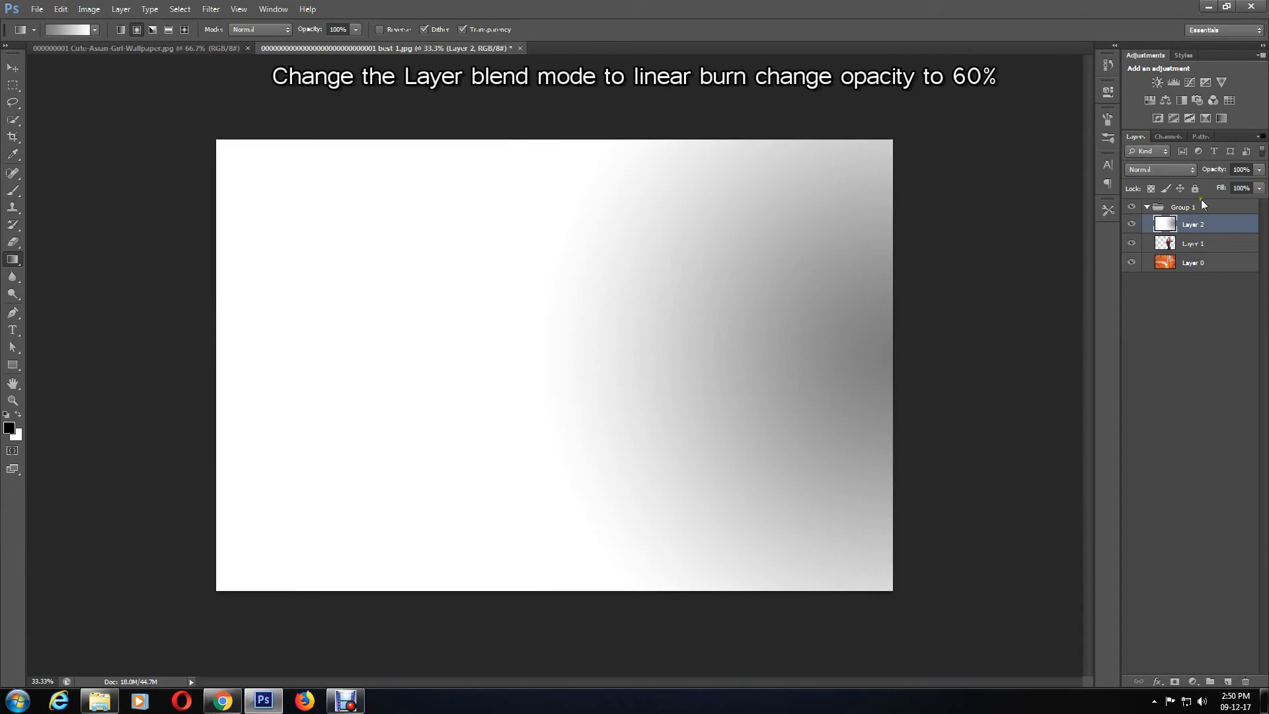
Step: Set the gradient layer's blend mode to Linear Burn and its opacity to 60%
{"action": "left_click", "coordinate": [1177, 171]}
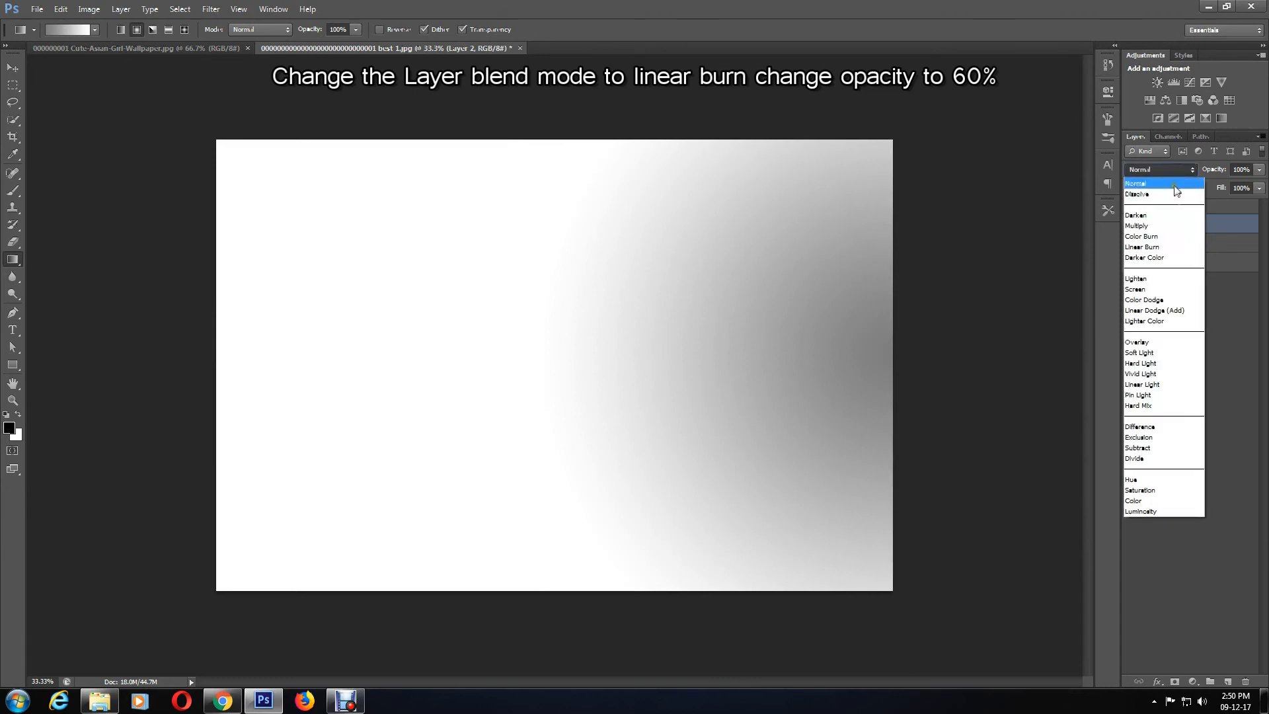
{"action": "left_click", "coordinate": [1160, 247]}
{"action": "left_click_drag", "start_coordinate": [1259, 170], "coordinate": [1223, 168]}
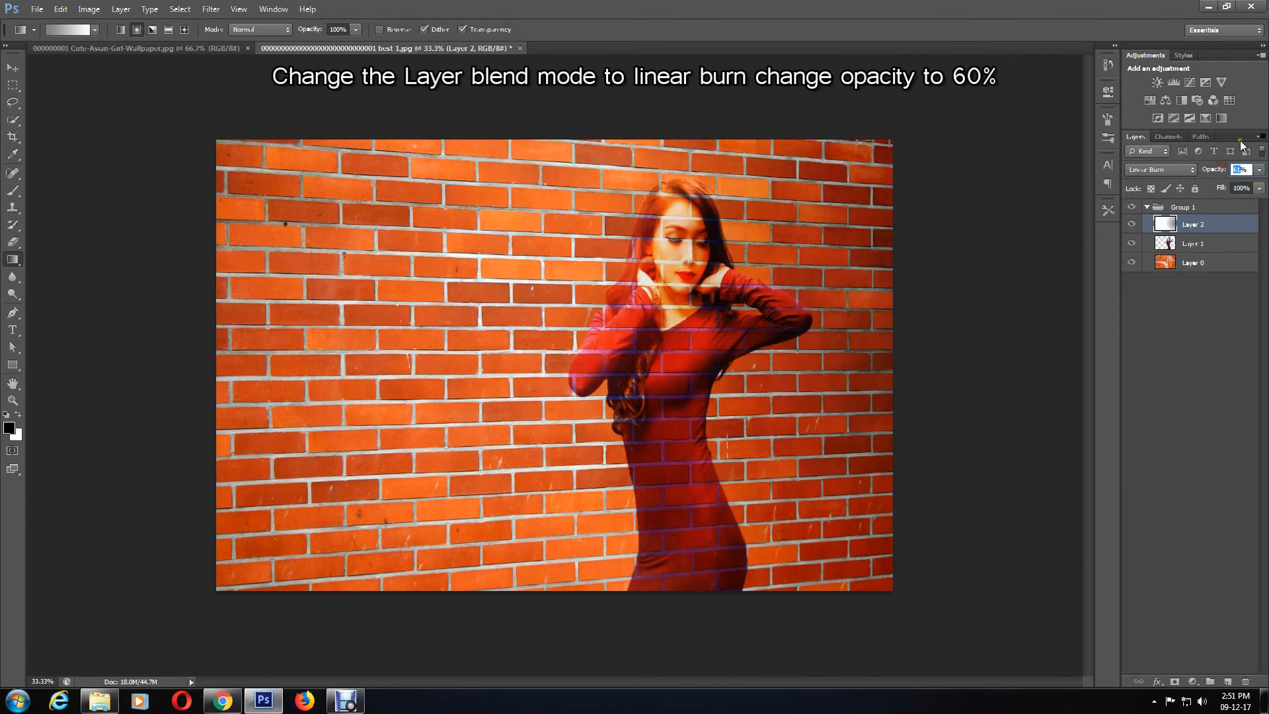
{"action": "type", "text": "60"}
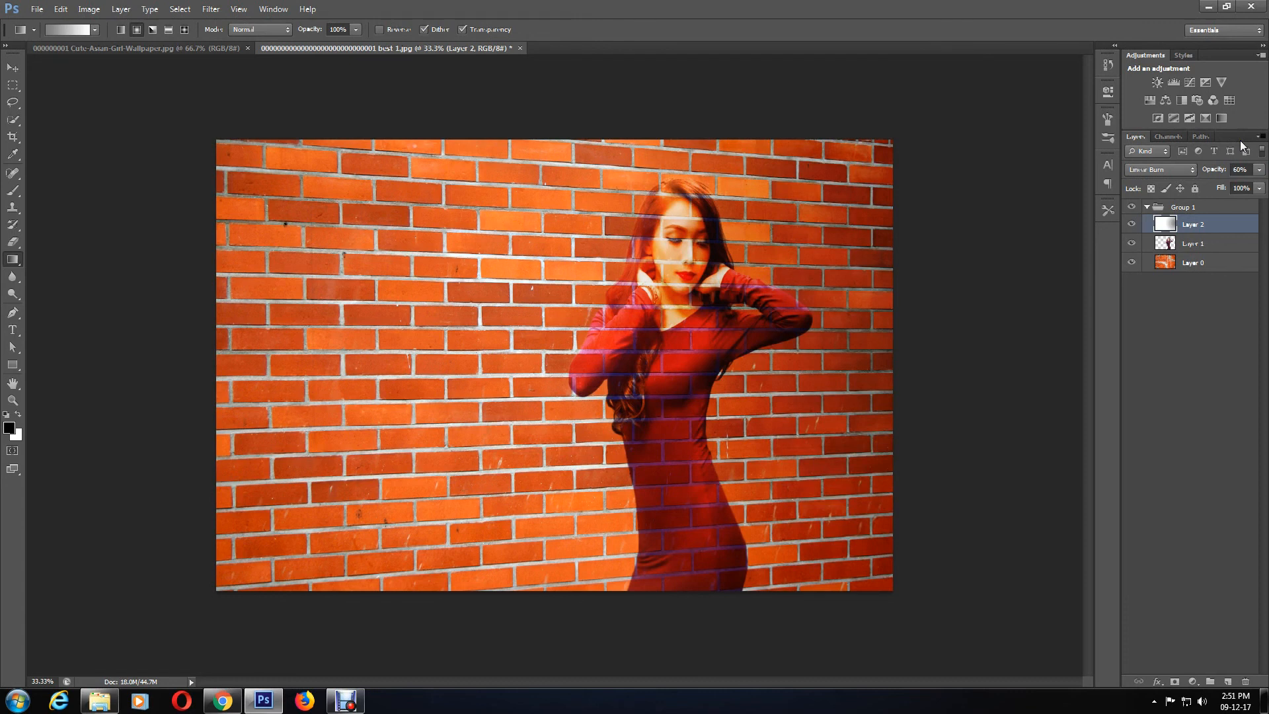
Step: Save the image as a JPEG on the Desktop
{"action": "left_click", "coordinate": [36, 10]}
{"action": "left_click", "coordinate": [82, 168]}
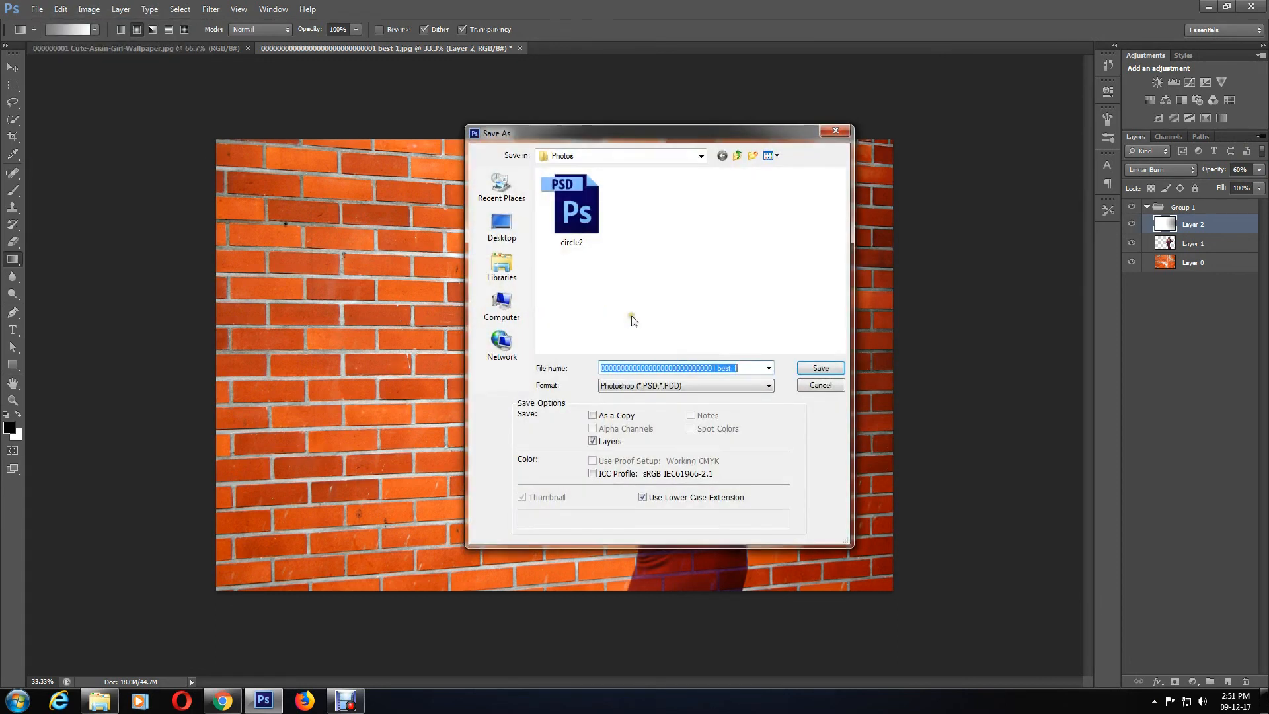
{"action": "left_click", "coordinate": [685, 386]}
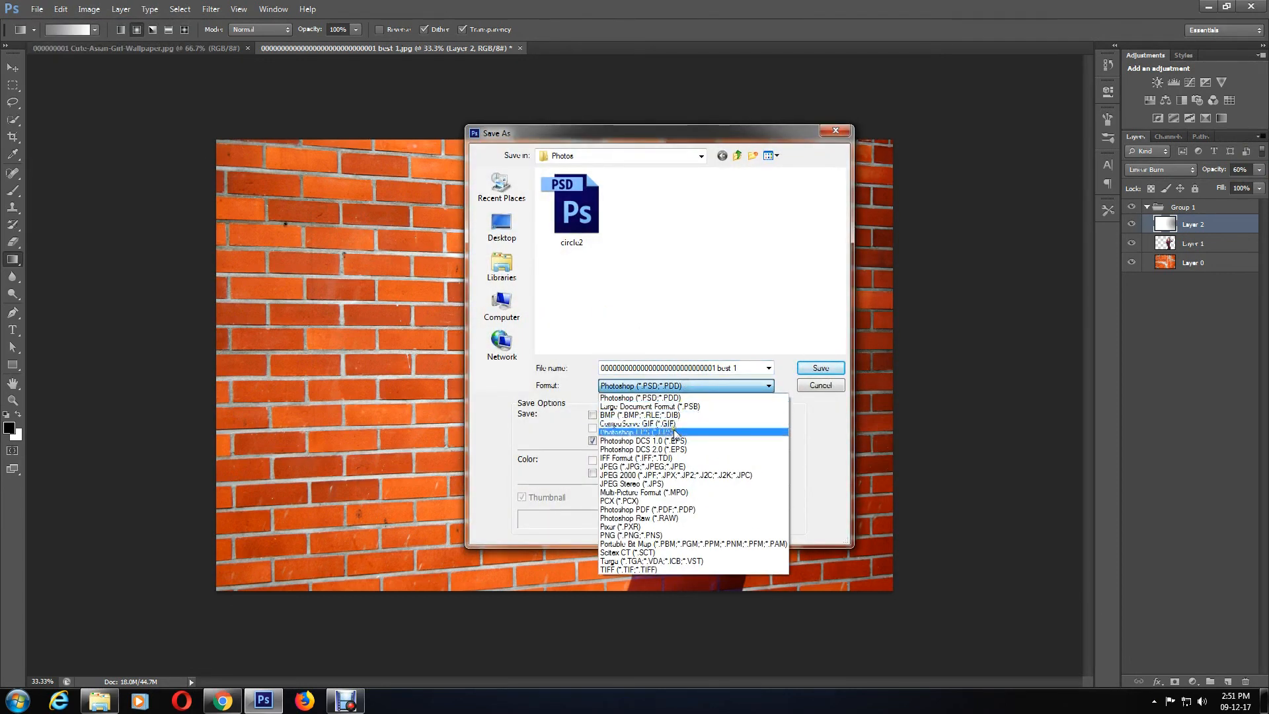
{"action": "left_click", "coordinate": [669, 466]}
{"action": "left_click", "coordinate": [501, 225]}
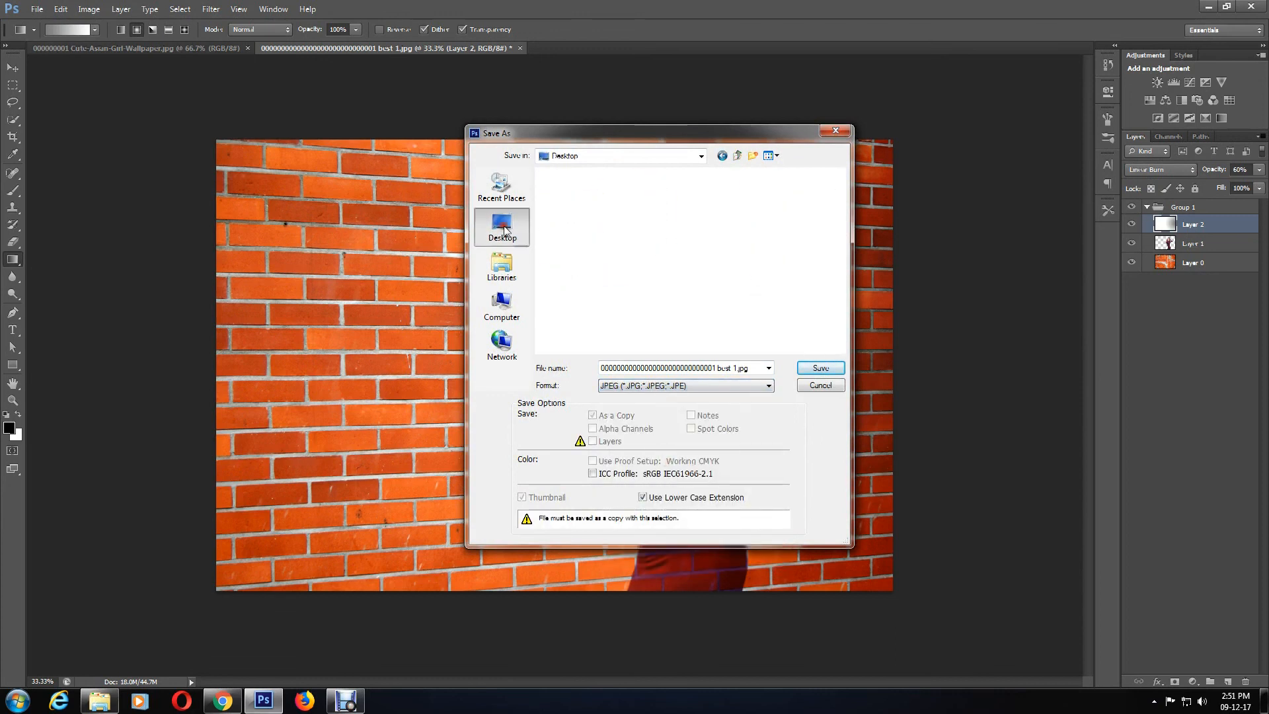
{"action": "left_click", "coordinate": [832, 373]}
{"action": "left_click", "coordinate": [720, 193]}
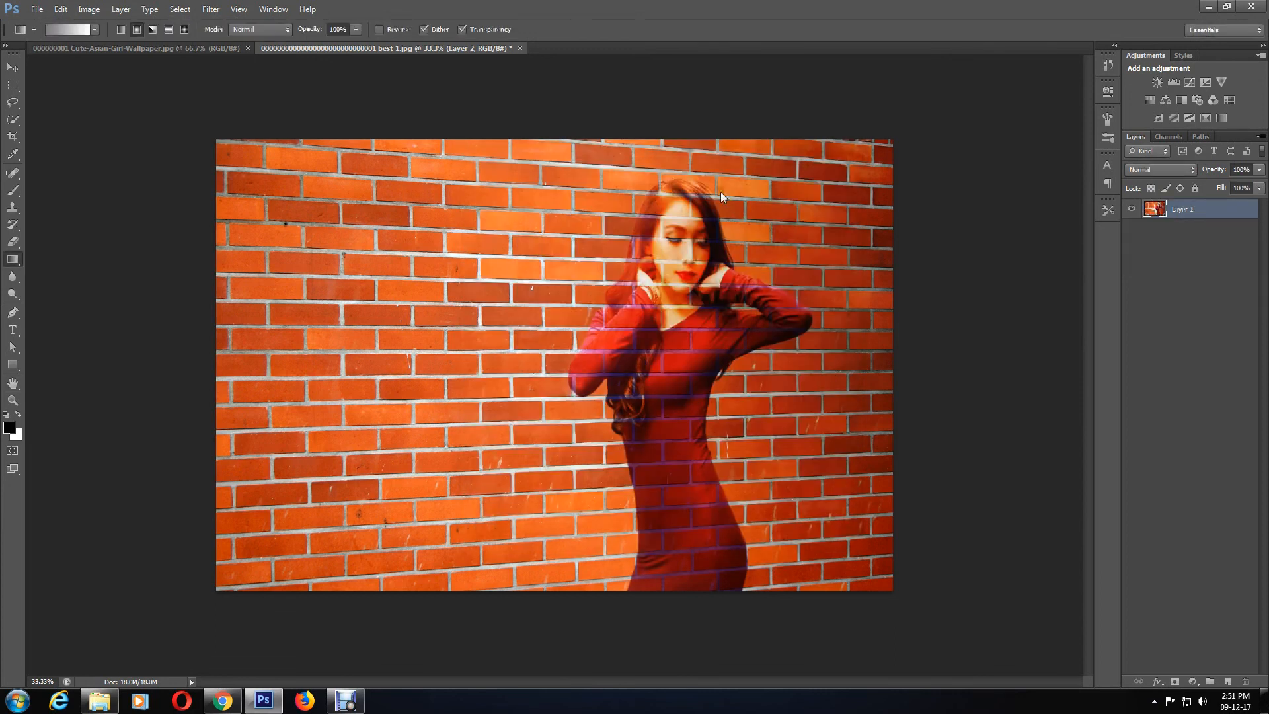